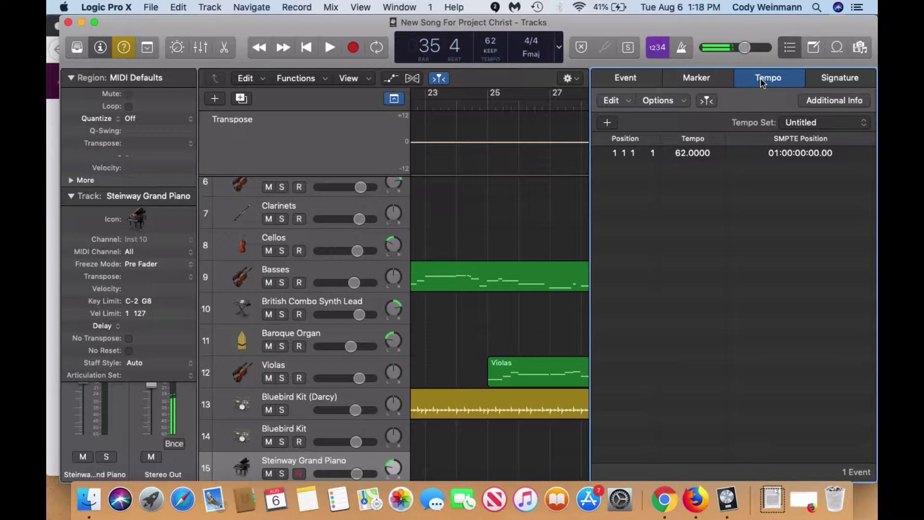
# - Look through the project's marker and tempo lists, and show the signature list
pyautogui.click(699, 78)
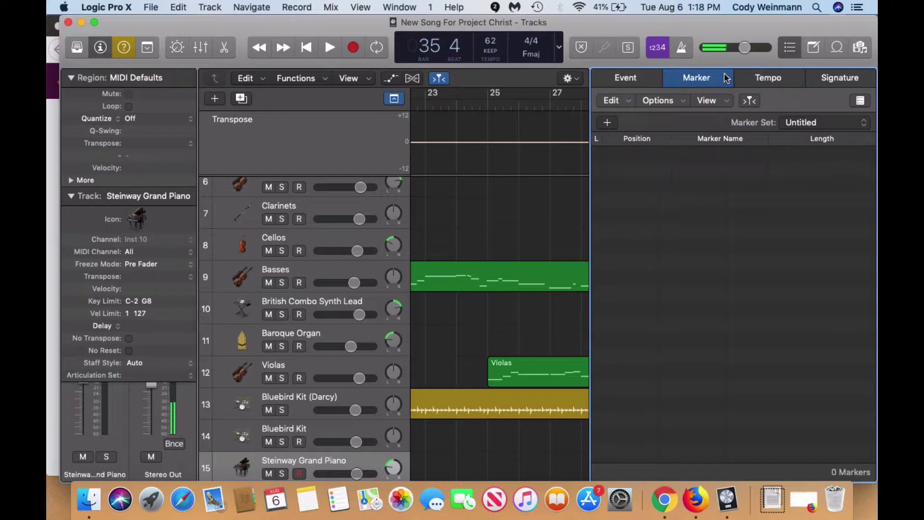
pyautogui.click(759, 80)
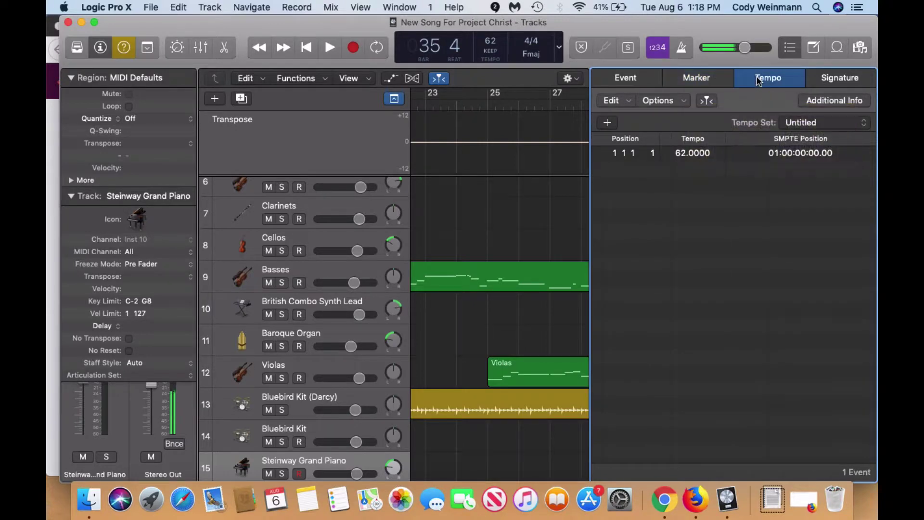
pyautogui.click(830, 85)
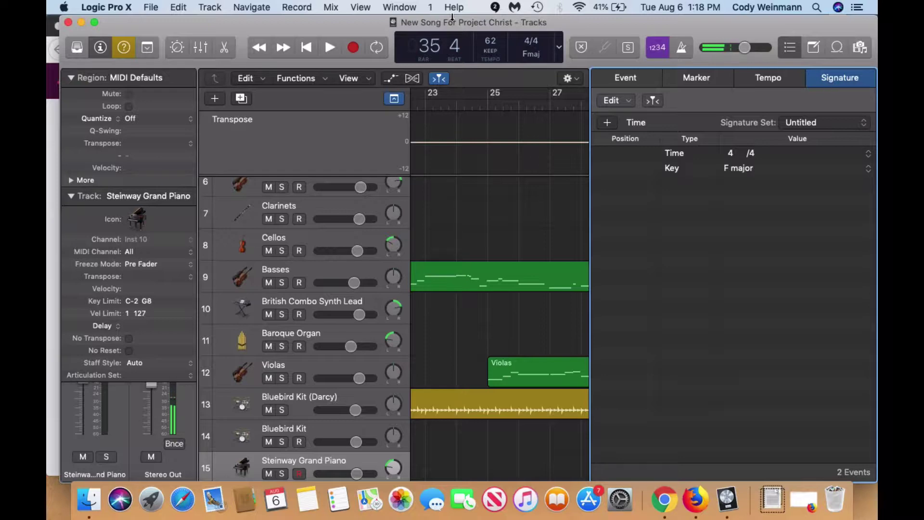
# - Play the song from the start of bar 21 and stop playback in bar 24
pyautogui.click(306, 47)
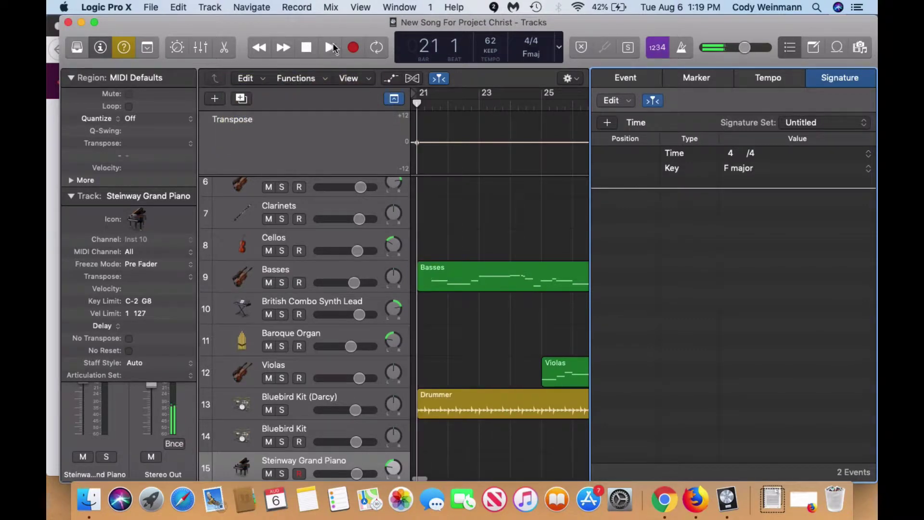
pyautogui.click(331, 48)
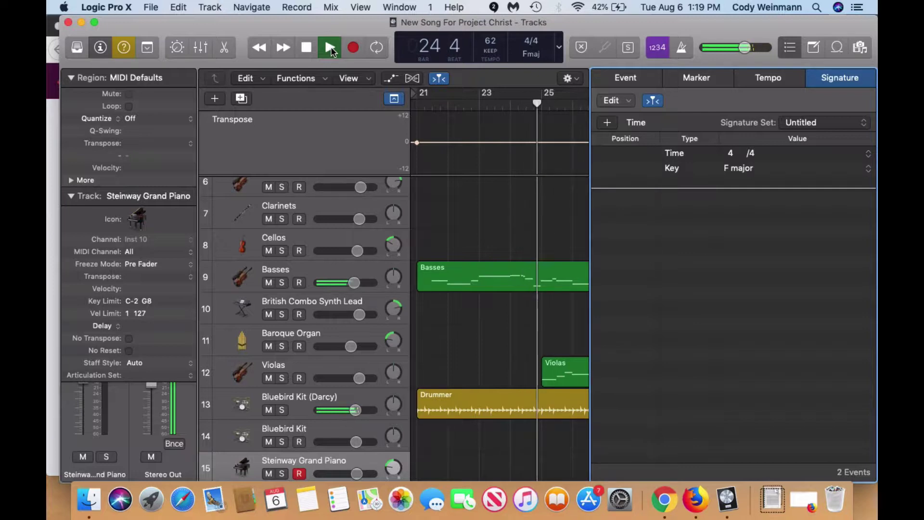
pyautogui.click(331, 48)
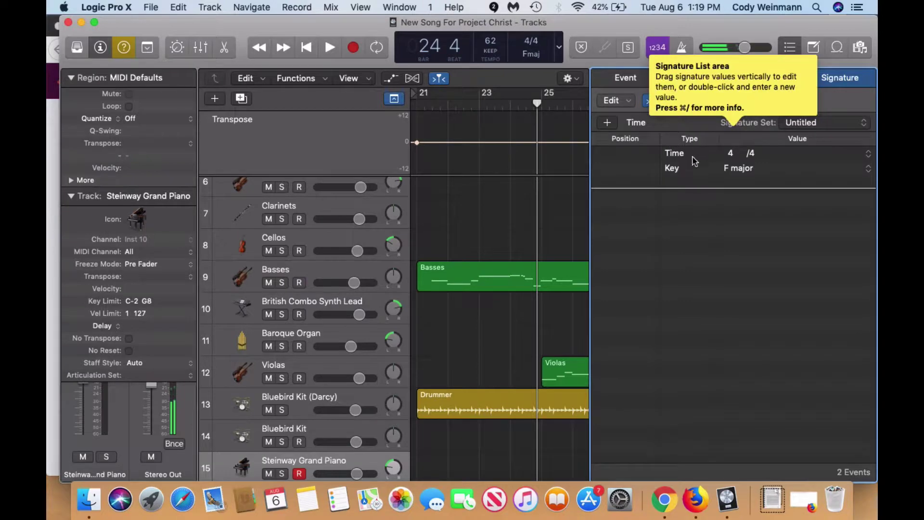
# - Move the playhead back to bar 21, beat 2
pyautogui.click(426, 96)
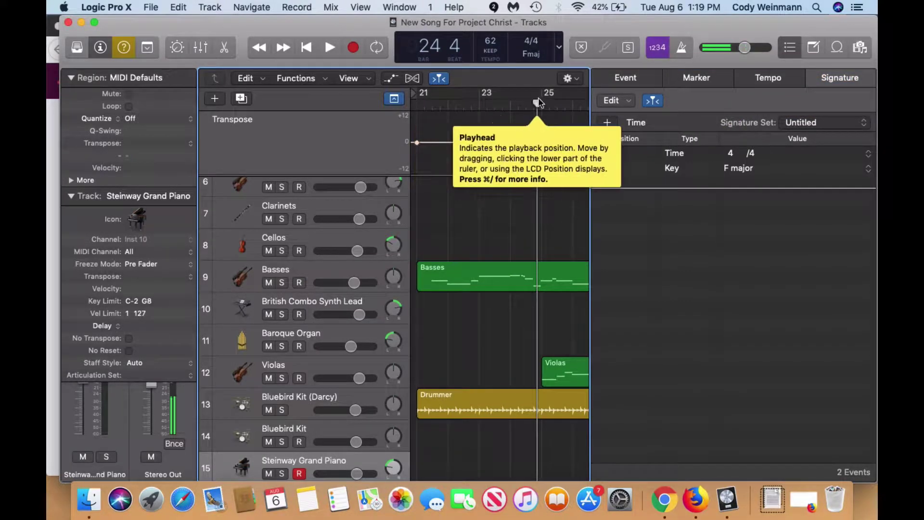
pyautogui.moveTo(538, 102); pyautogui.dragTo(424, 101)
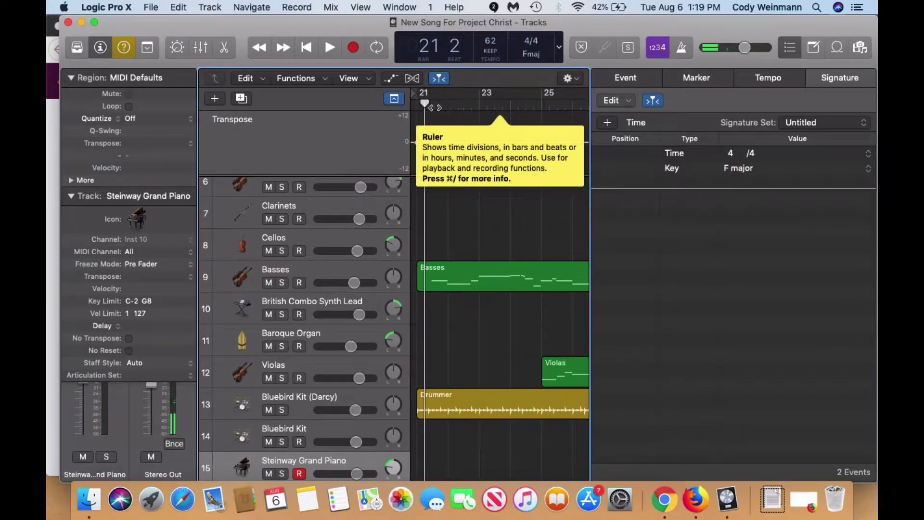
pyautogui.moveTo(426, 102); pyautogui.dragTo(424, 103)
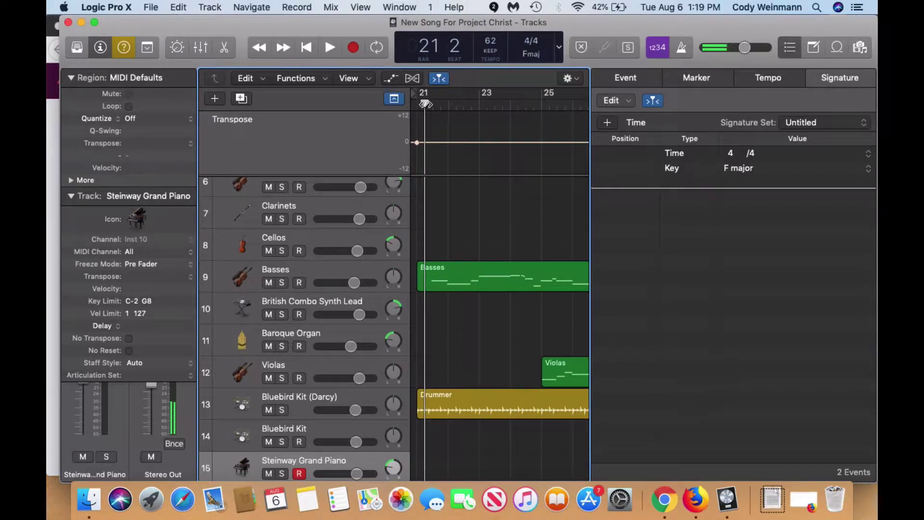
# - Change the project's key signature to D major in the signature list
pyautogui.click(742, 171)
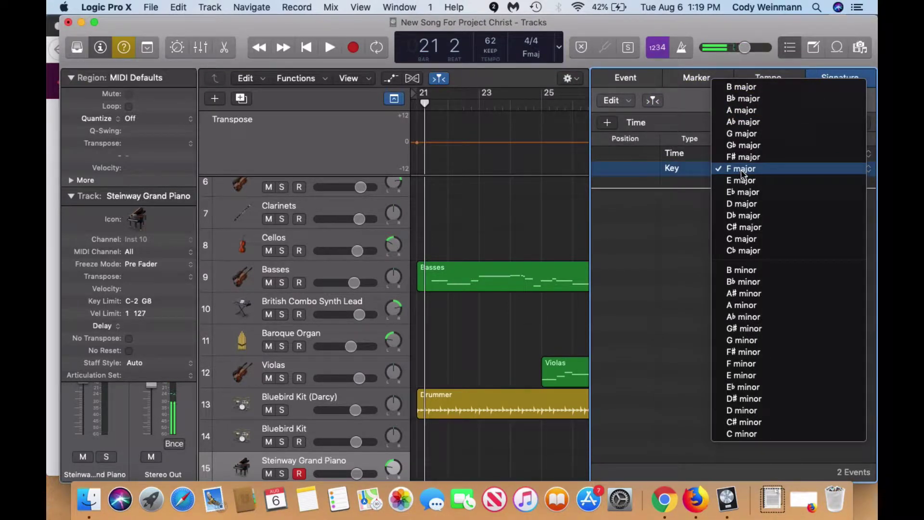
pyautogui.click(677, 161)
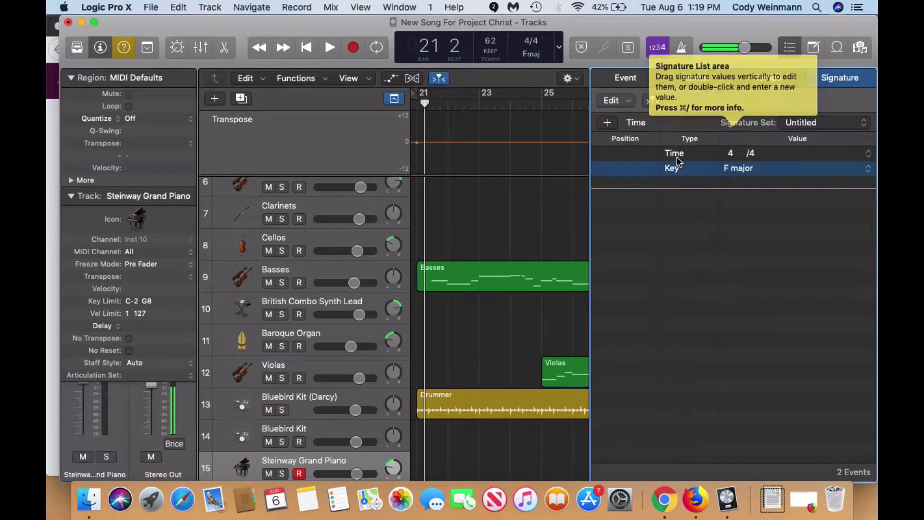
pyautogui.click(676, 155)
pyautogui.click(676, 170)
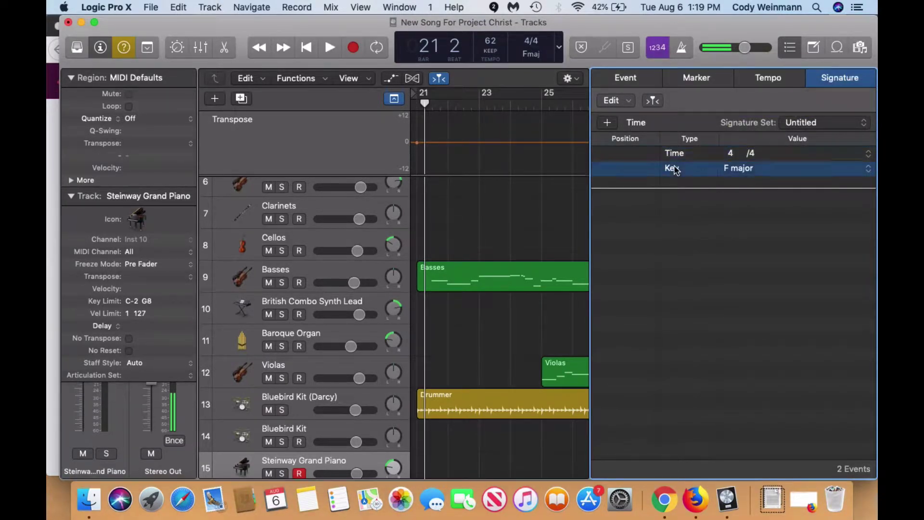
pyautogui.click(741, 170)
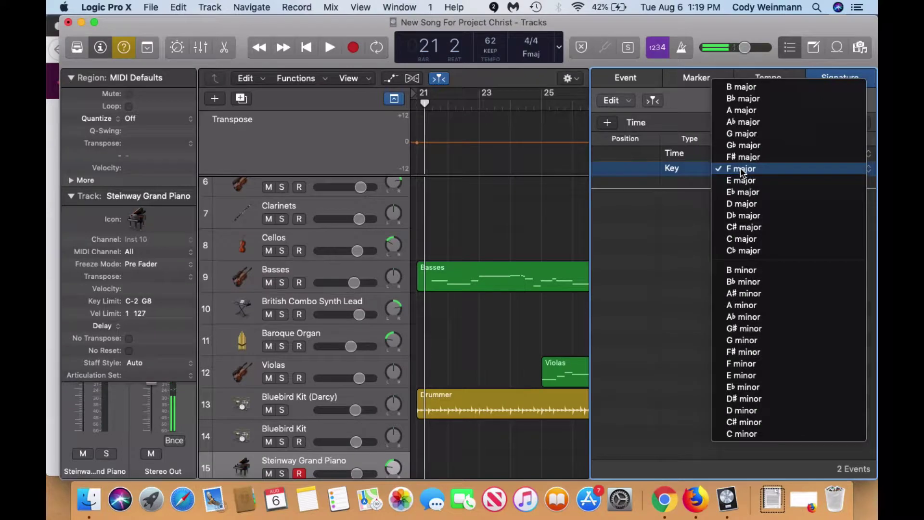
pyautogui.click(743, 205)
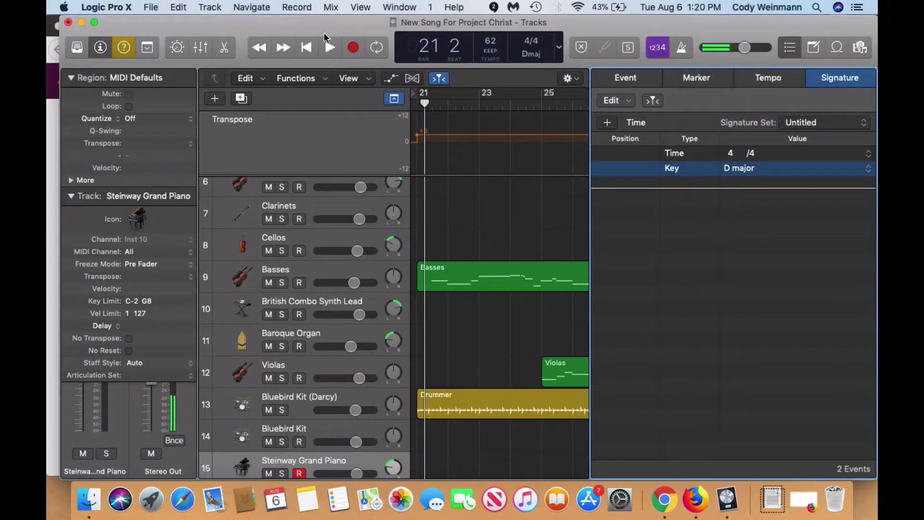
# - Listen to the song from the project start with the new key signature and stop playback in bar 25
pyautogui.click(312, 50)
pyautogui.click(326, 49)
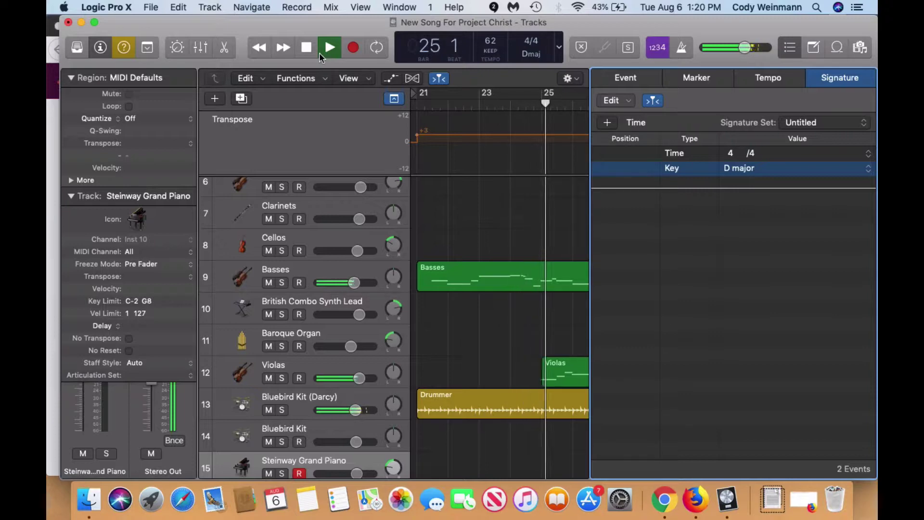
pyautogui.press('space')
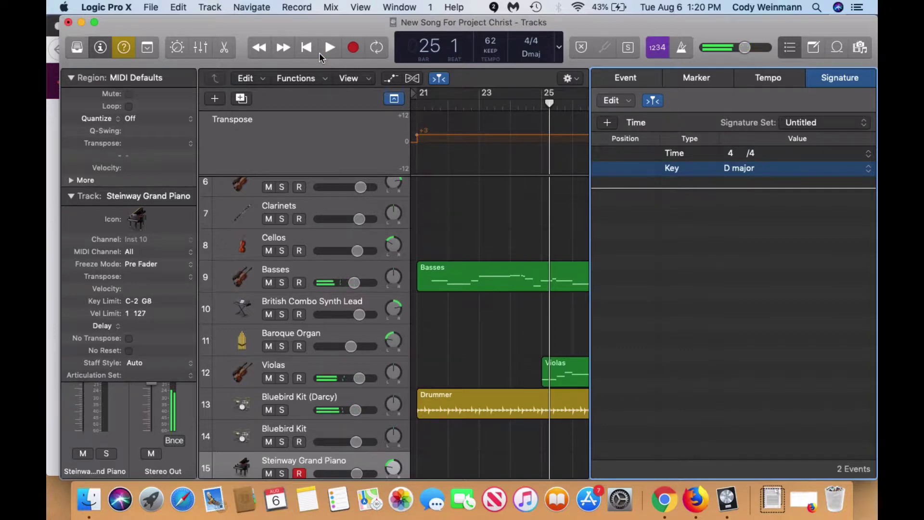
# - Go through screensets 4, 6, 7 and 8 and switch to screenset 9
pyautogui.press('4')
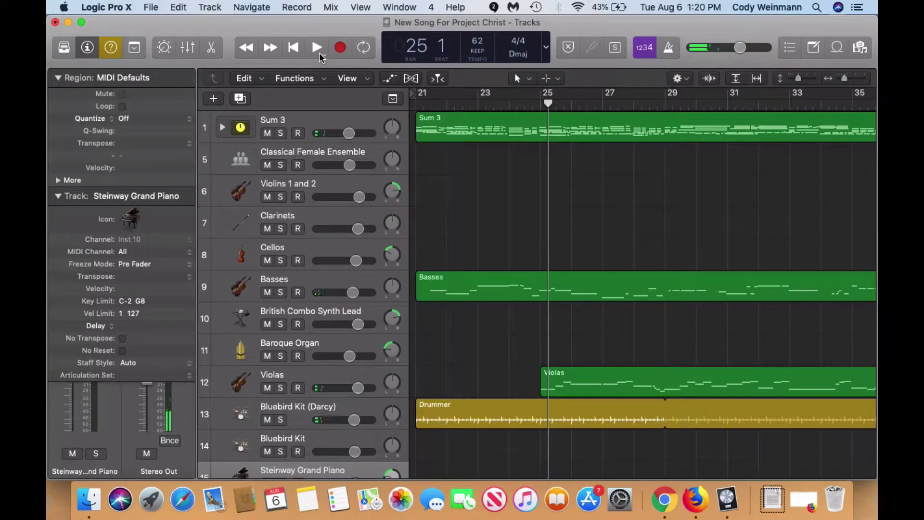
pyautogui.press('6')
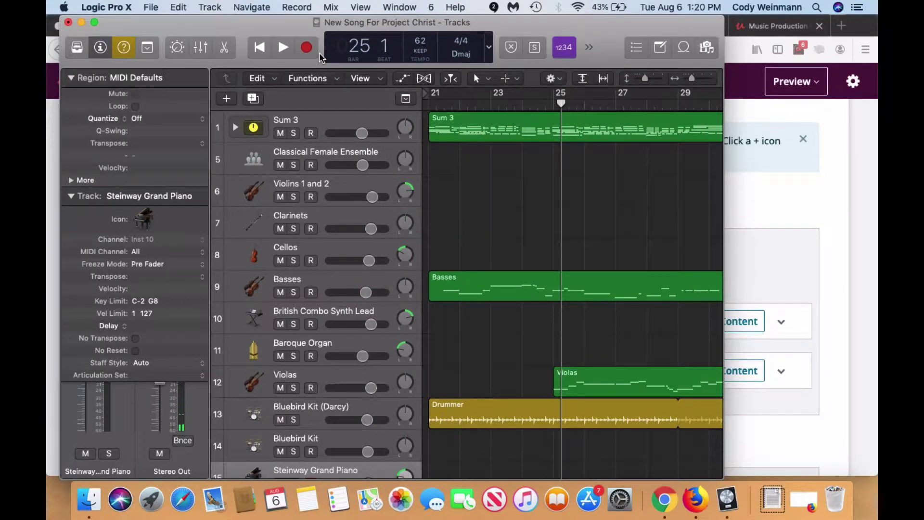
pyautogui.press('7')
pyautogui.press('8')
pyautogui.press('9')
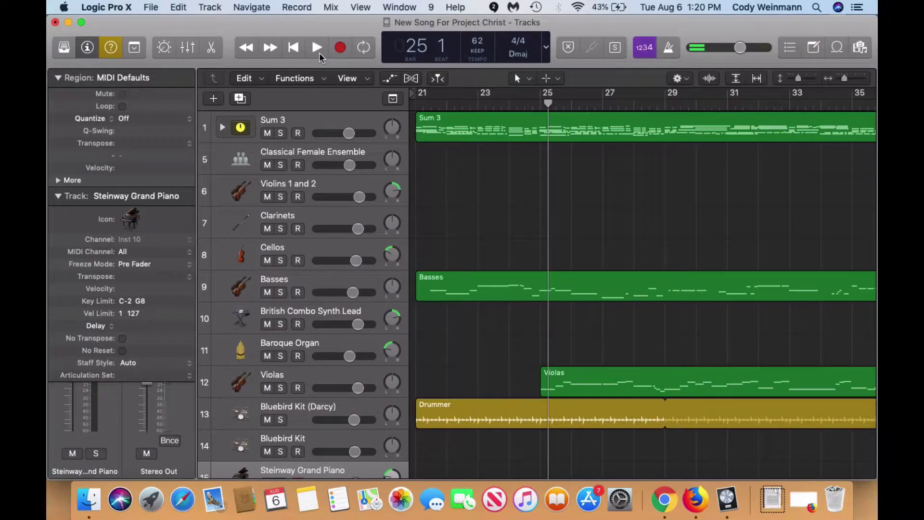
# - Open the Basses region as notation in the Score editor and enlarge the editor over most of the tracks area
pyautogui.scroll(-5, 347, 139)
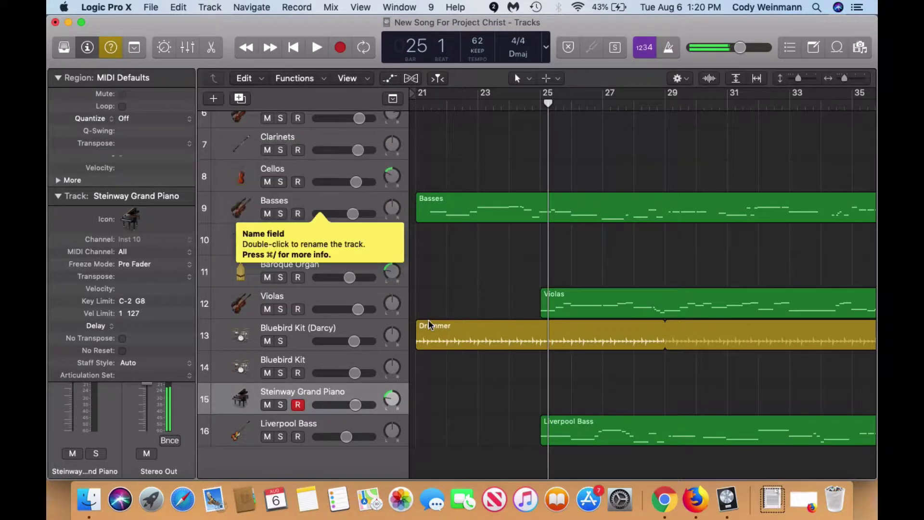
pyautogui.click(486, 205)
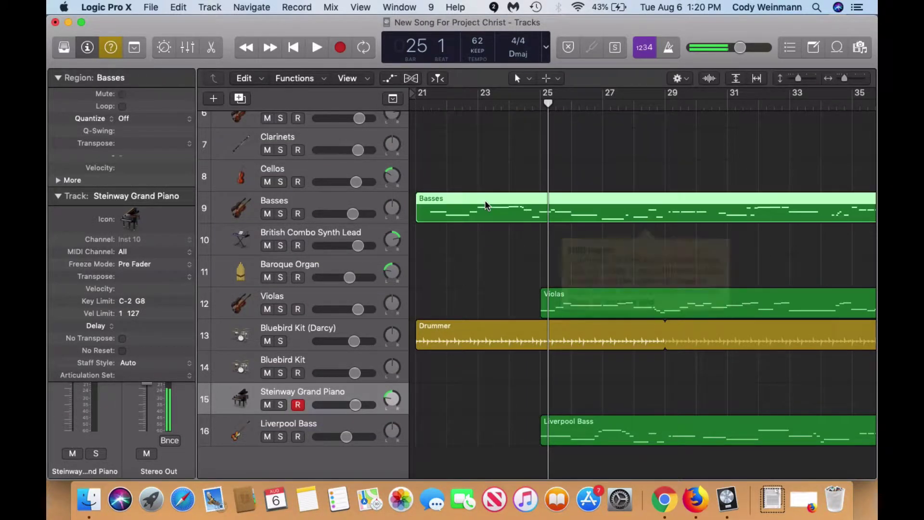
pyautogui.doubleClick(515, 210)
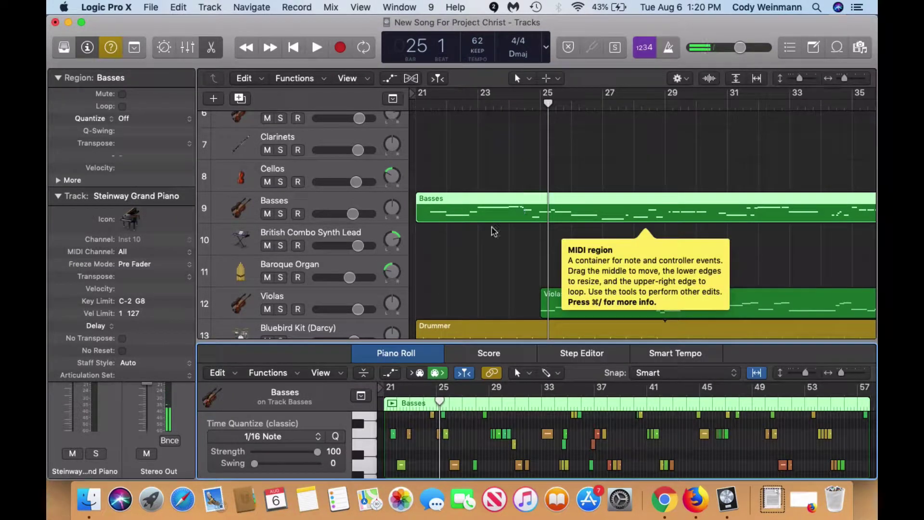
pyautogui.click(489, 353)
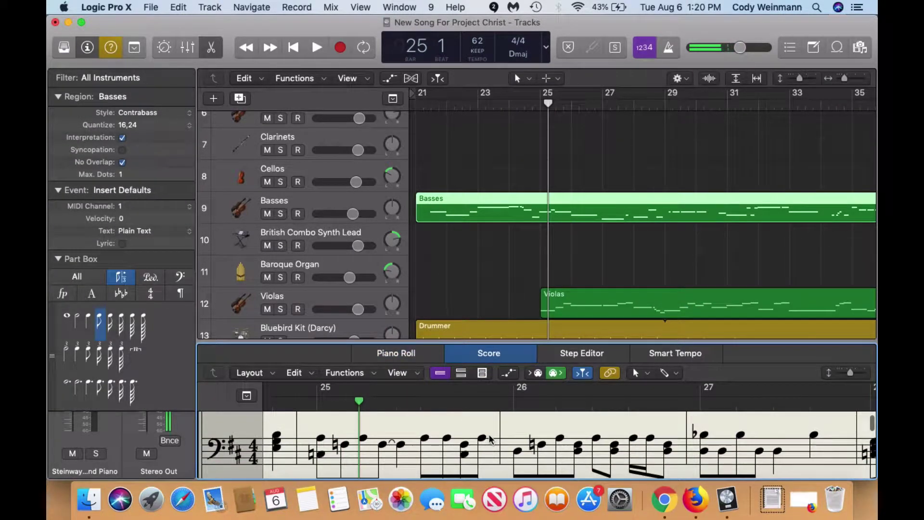
pyautogui.scroll(3, 489, 439)
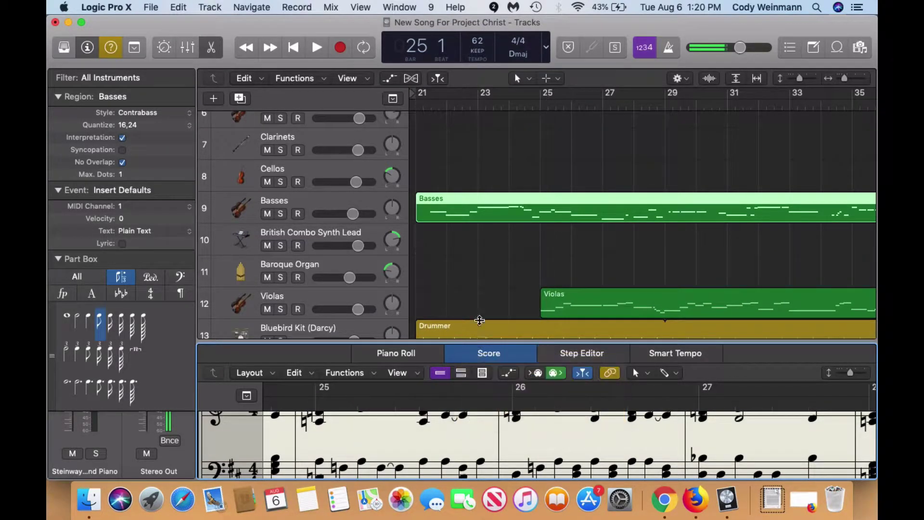
pyautogui.moveTo(479, 341); pyautogui.dragTo(468, 117)
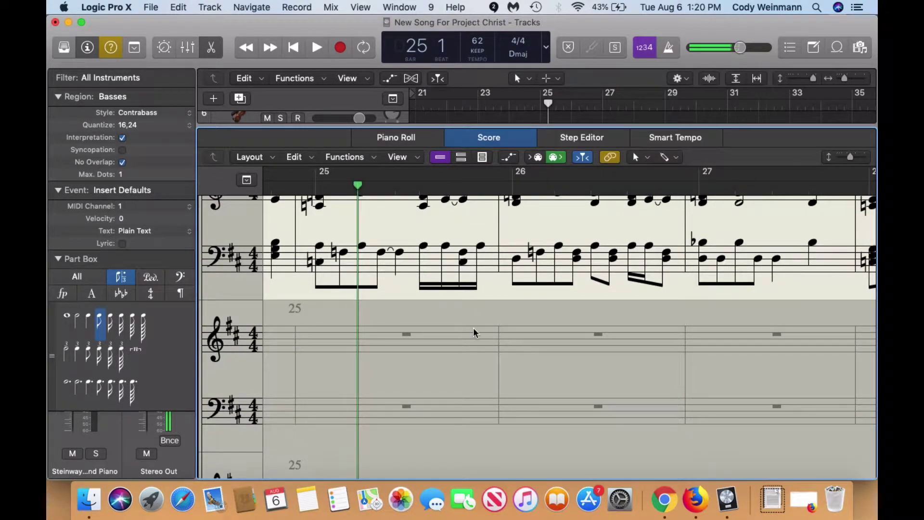
pyautogui.scroll(2, 475, 332)
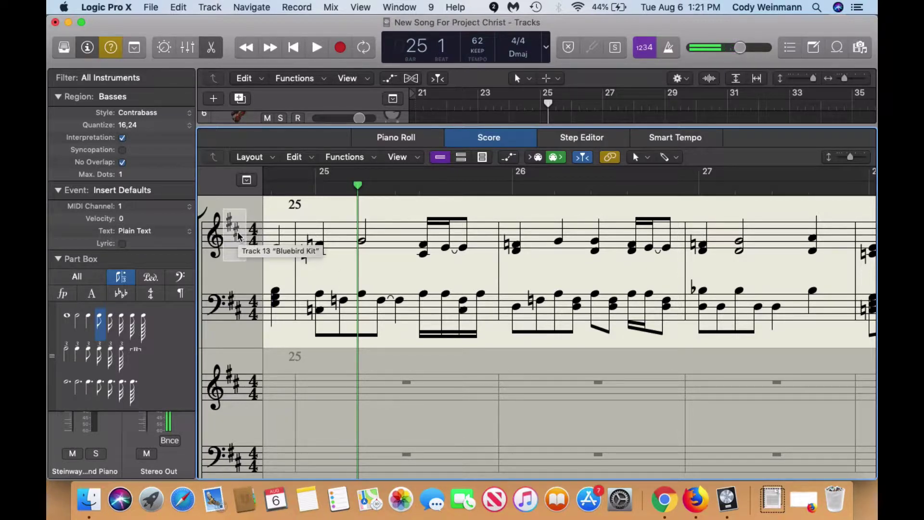
# - Show the signature list beside the score and set the project's key signature to F major
pyautogui.click(785, 50)
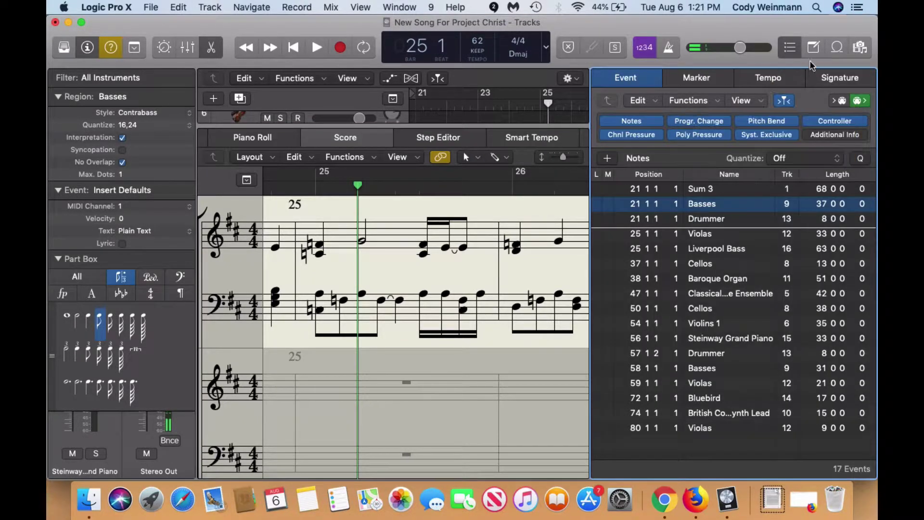
pyautogui.click(833, 78)
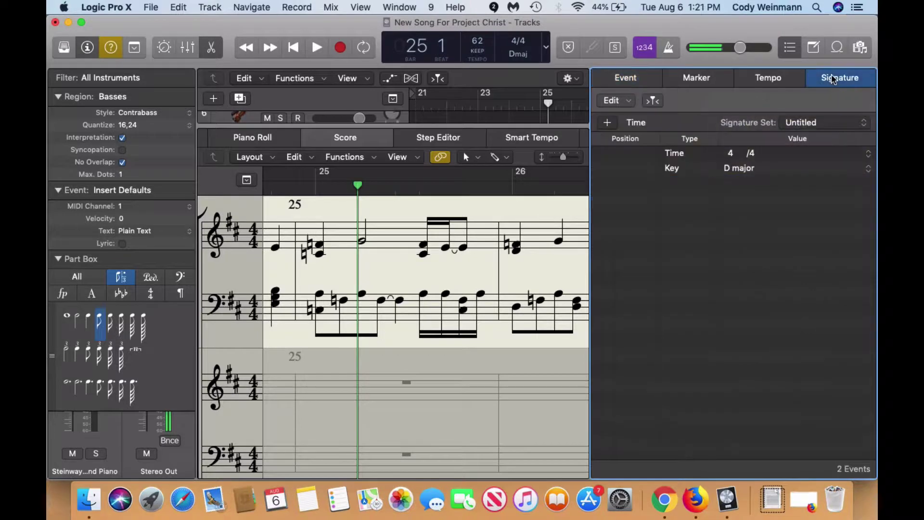
pyautogui.click(739, 170)
pyautogui.click(742, 134)
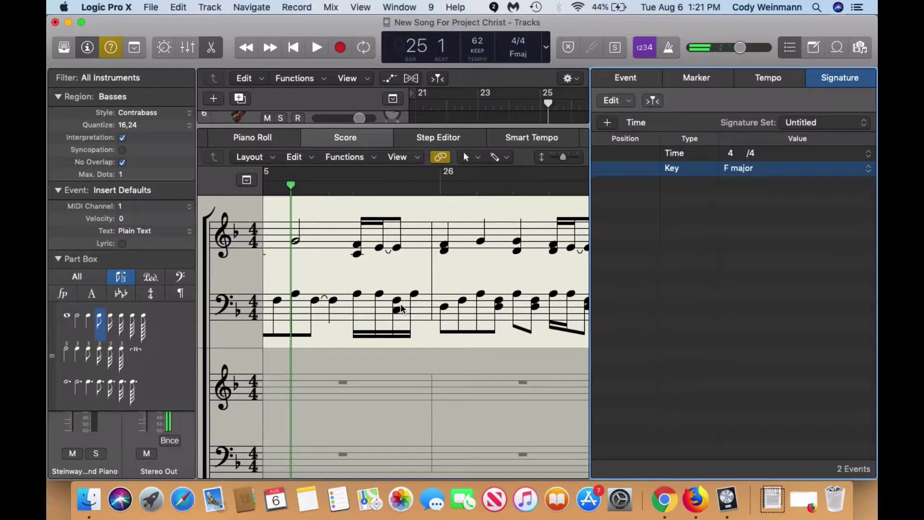
# - Check the notation around bars 26 to 31 and set the key signature to D major again
pyautogui.hscroll(10, 402, 309)
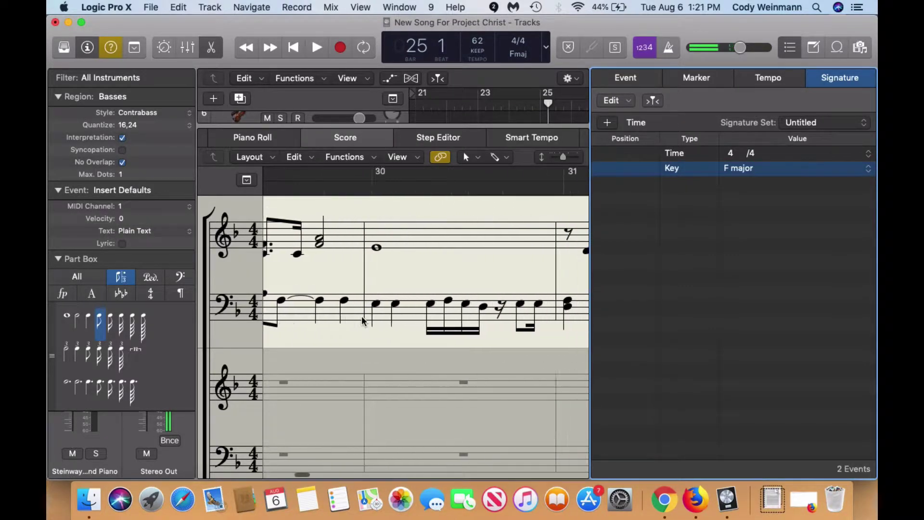
pyautogui.hscroll(-8, 363, 321)
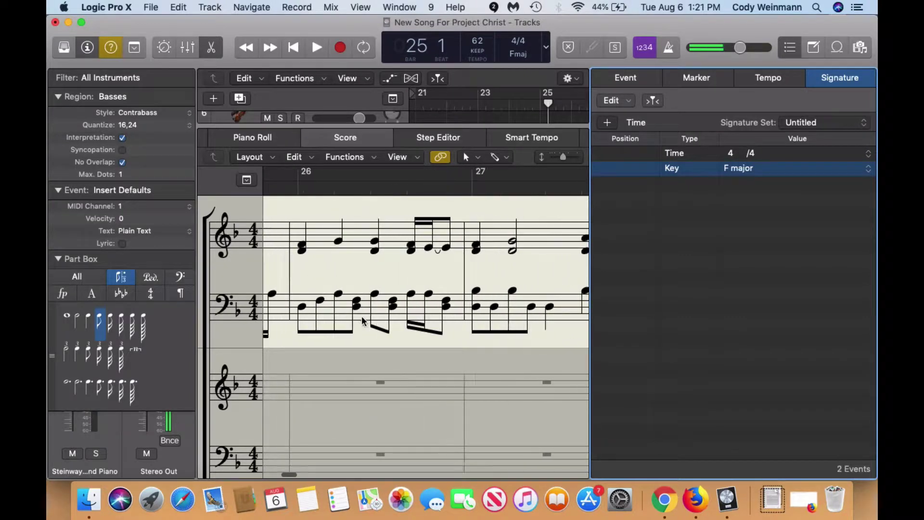
pyautogui.hscroll(-2, 362, 321)
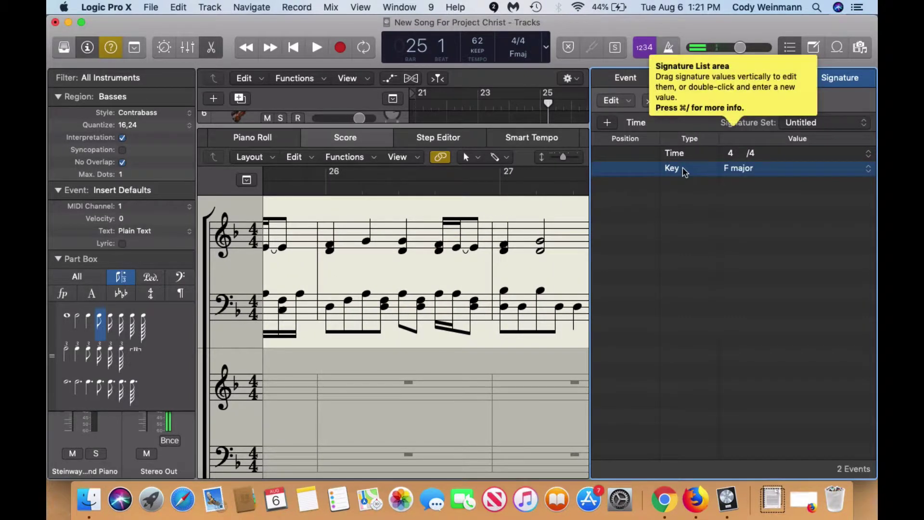
pyautogui.click(743, 169)
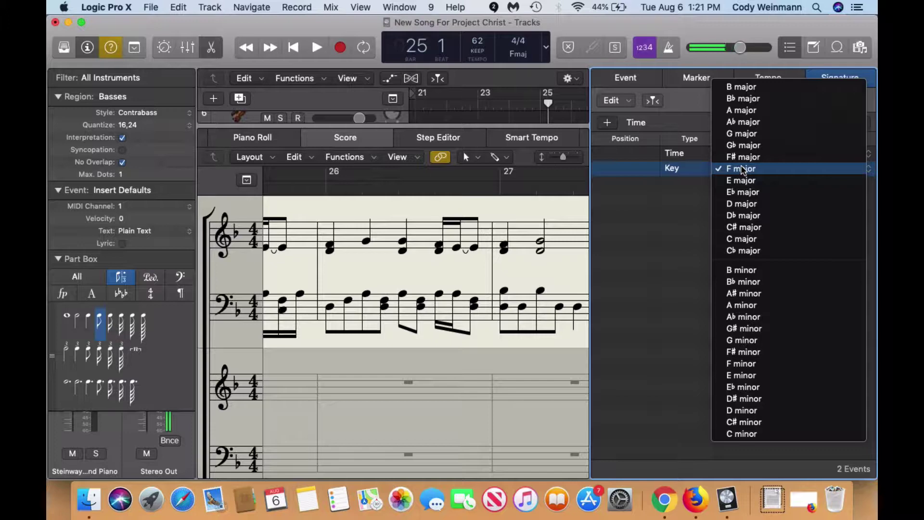
pyautogui.click(742, 204)
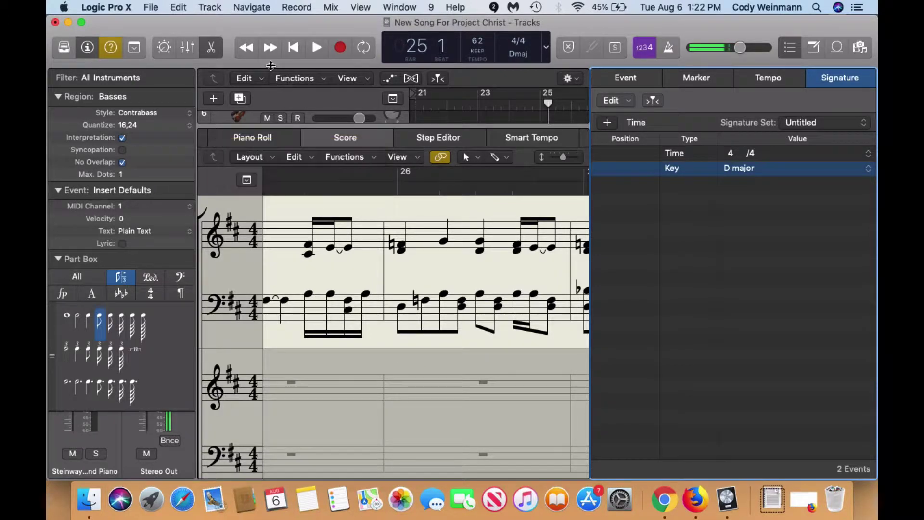
# - Show the global tracks, collapsing the Score editor and enlarging the global tracks area to reveal the arrangement, marker, signature and tempo tracks
pyautogui.click(211, 7)
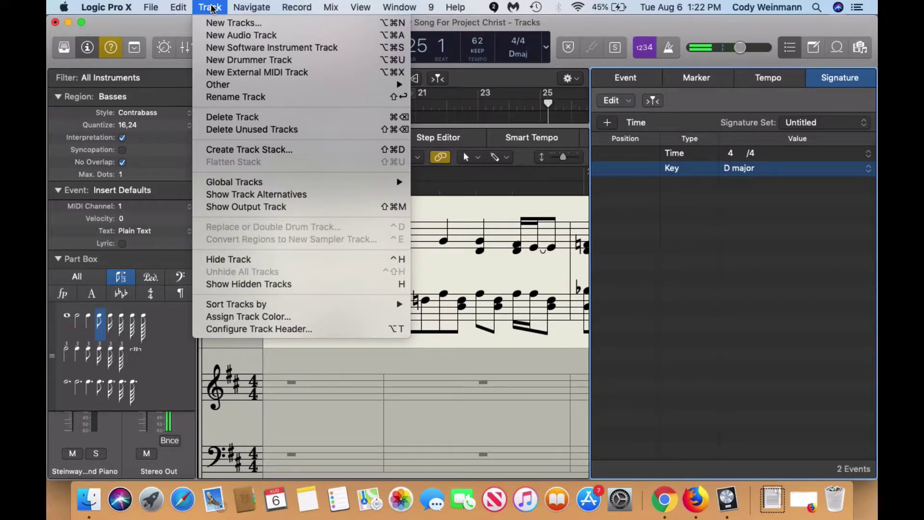
pyautogui.moveTo(231, 187)
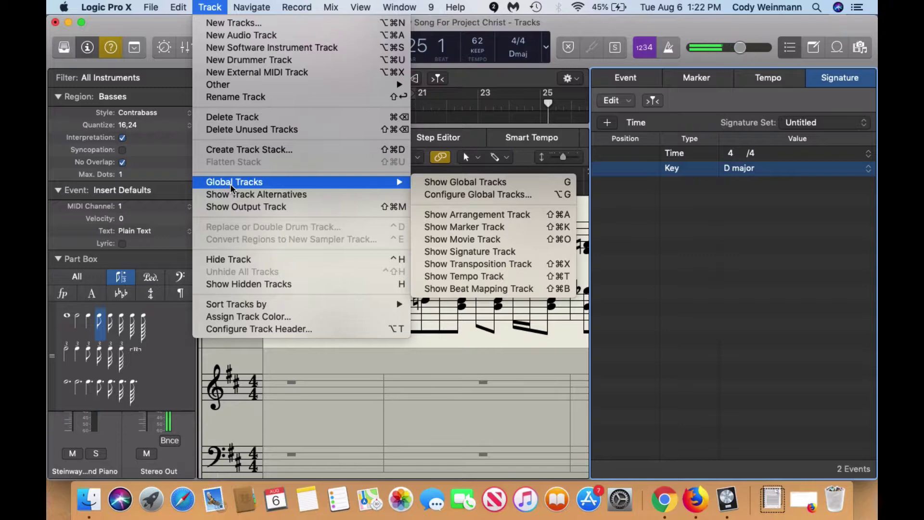
pyautogui.click(450, 182)
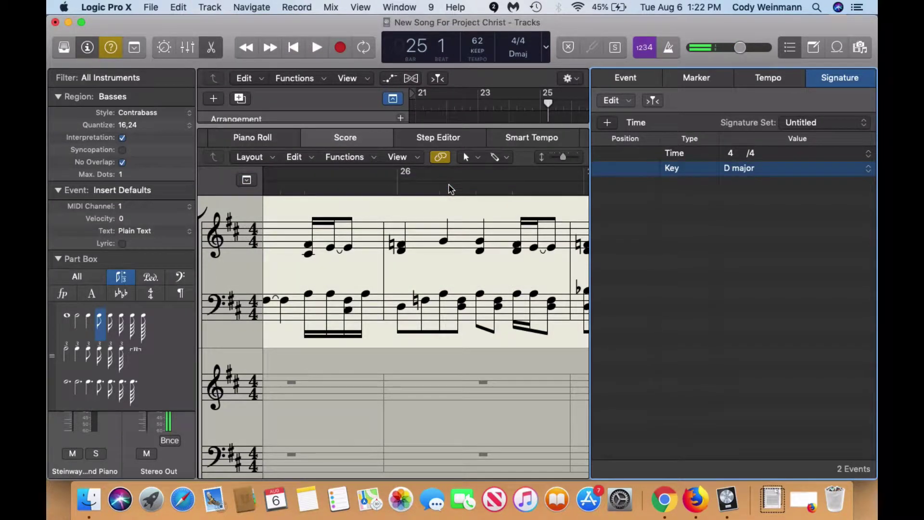
pyautogui.moveTo(426, 144); pyautogui.dragTo(426, 462)
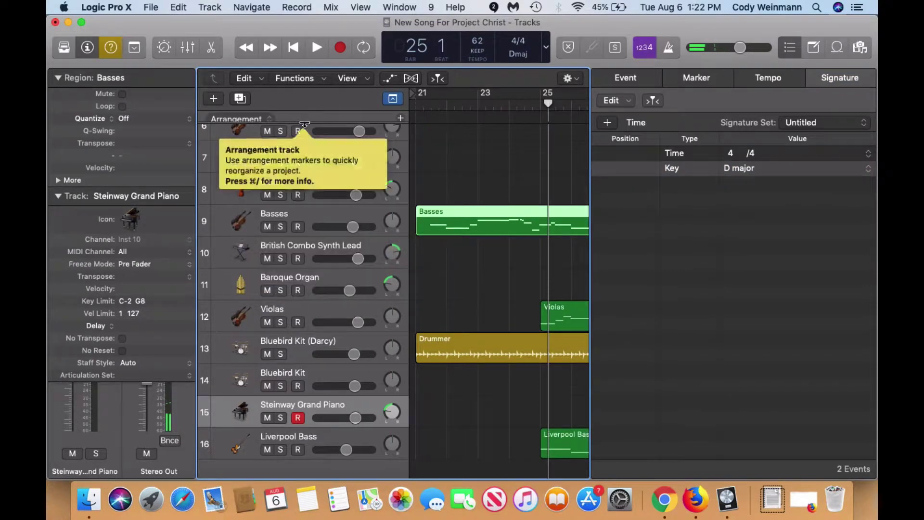
pyautogui.moveTo(304, 124); pyautogui.dragTo(305, 318)
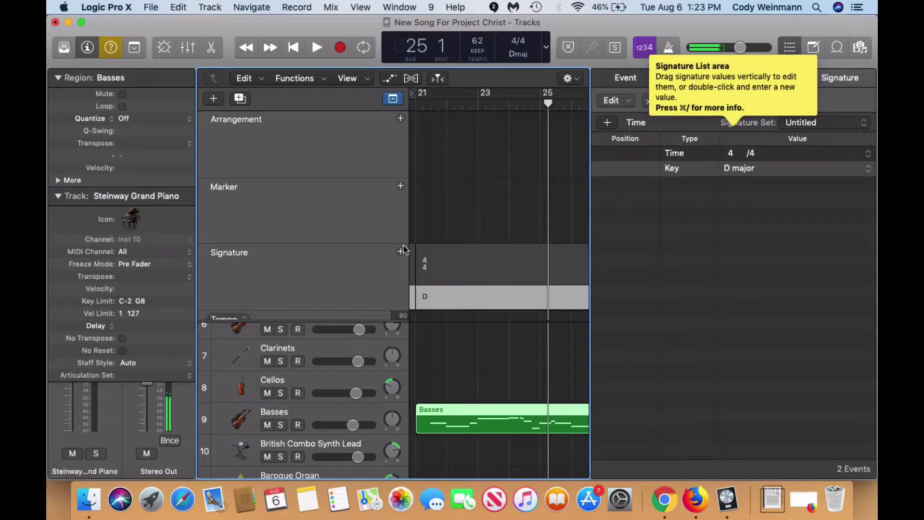
# - Hide the Marker and Arrangement global tracks and select the Signature track
pyautogui.scroll(3, 310, 221)
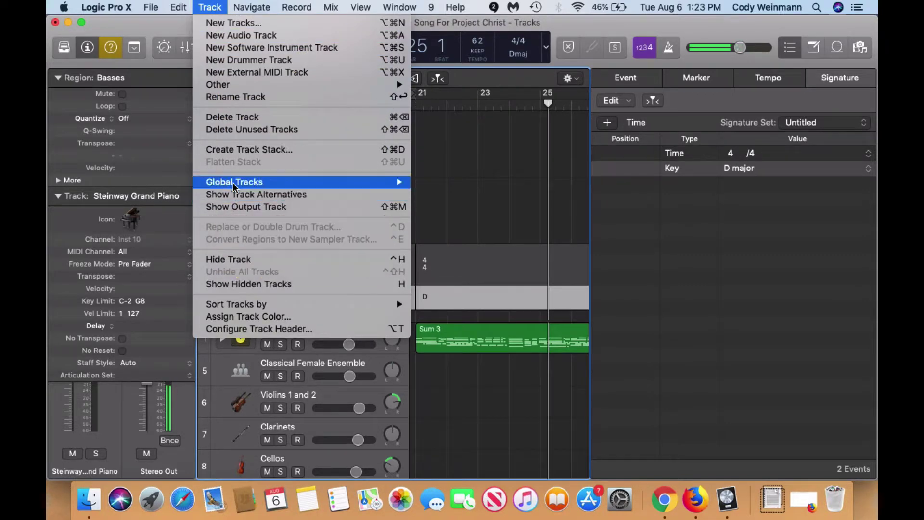
pyautogui.moveTo(234, 187)
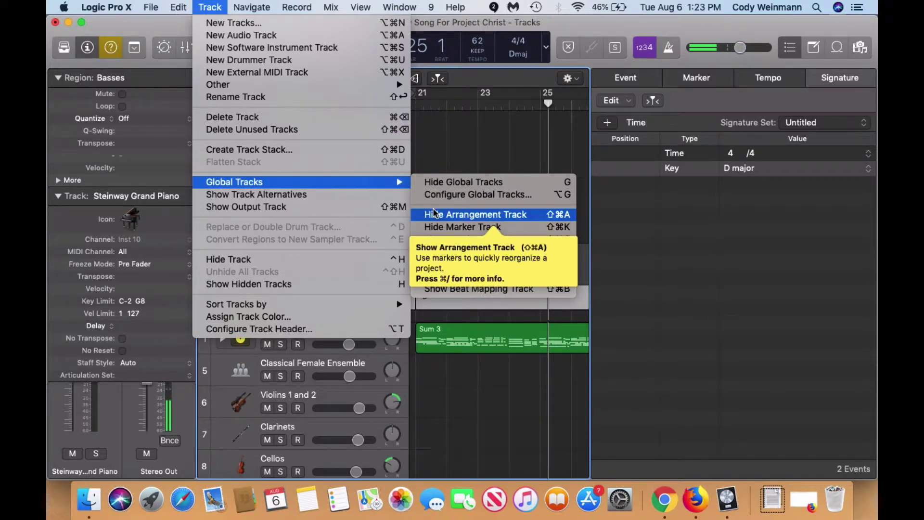
pyautogui.click(434, 228)
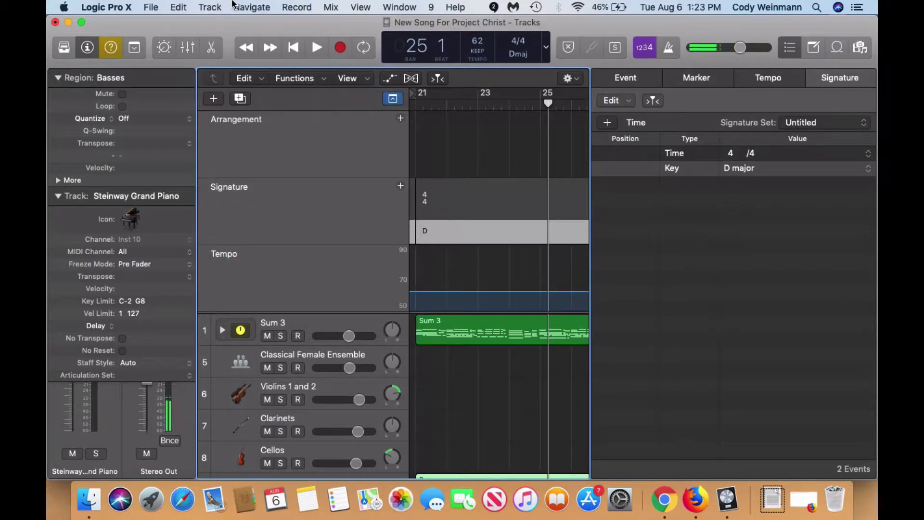
pyautogui.click(210, 7)
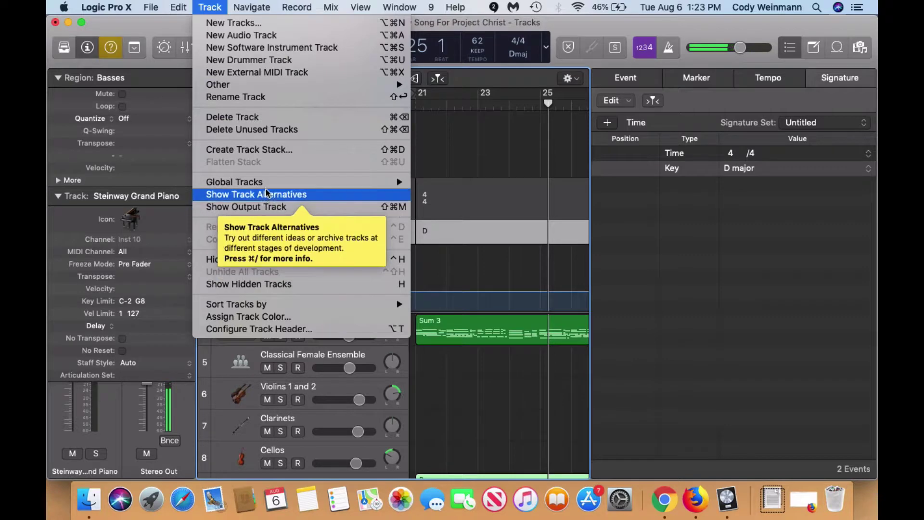
pyautogui.moveTo(268, 182)
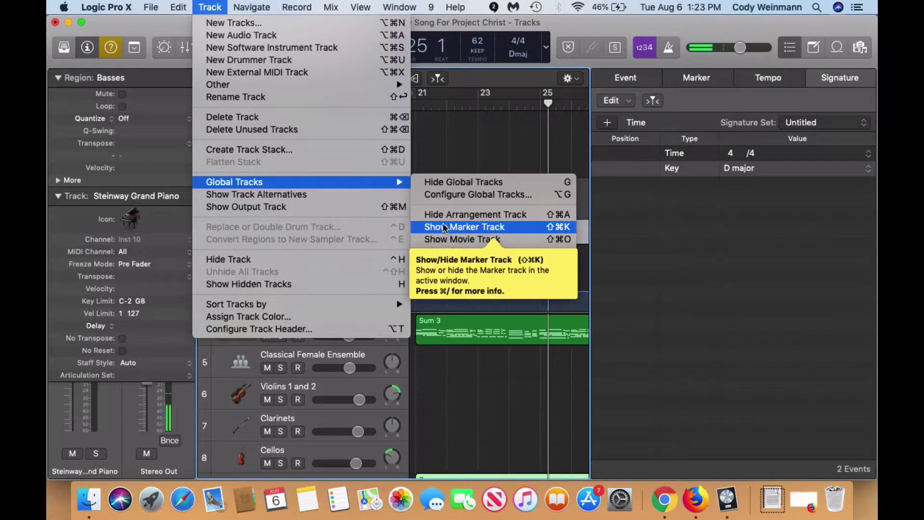
pyautogui.click(451, 214)
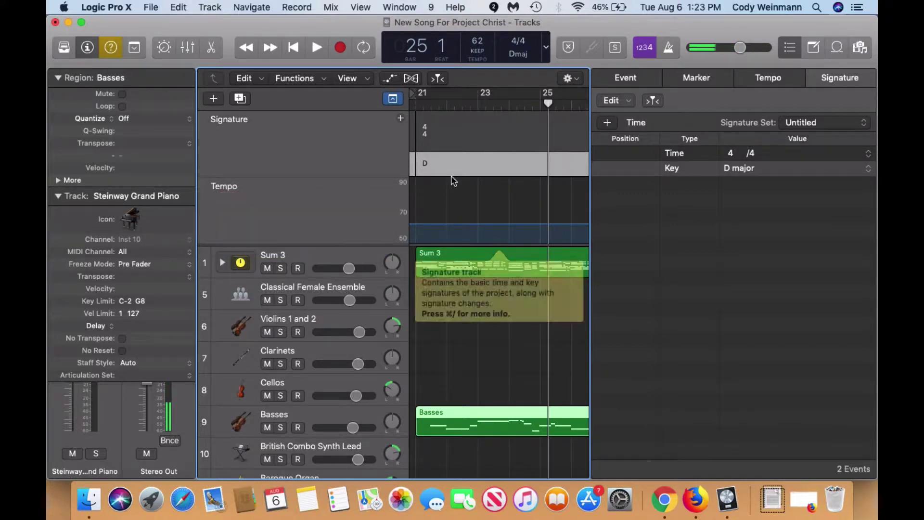
pyautogui.click(335, 143)
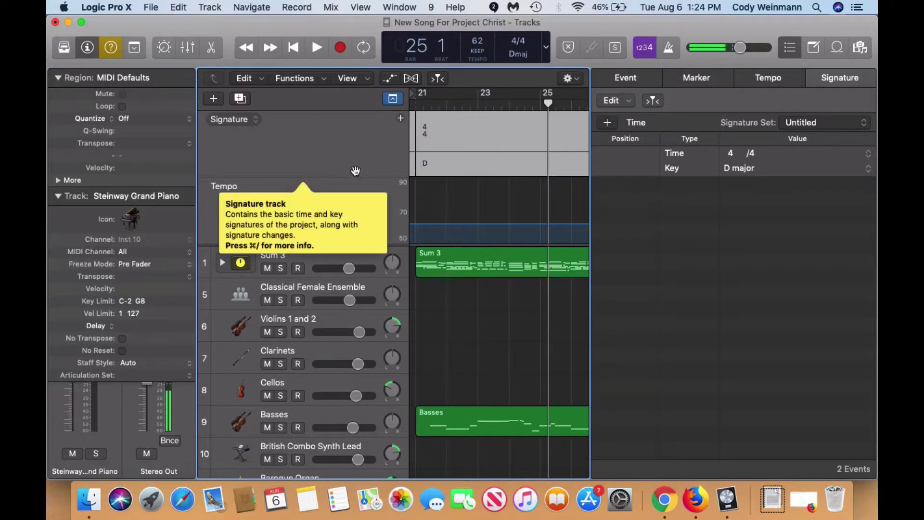
# - Show the Transposition track among the global tracks
pyautogui.click(218, 8)
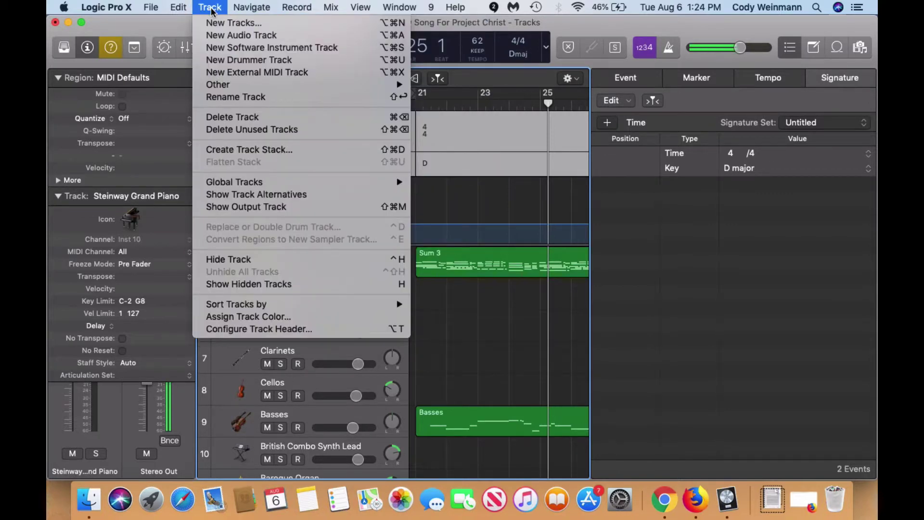
pyautogui.moveTo(281, 182)
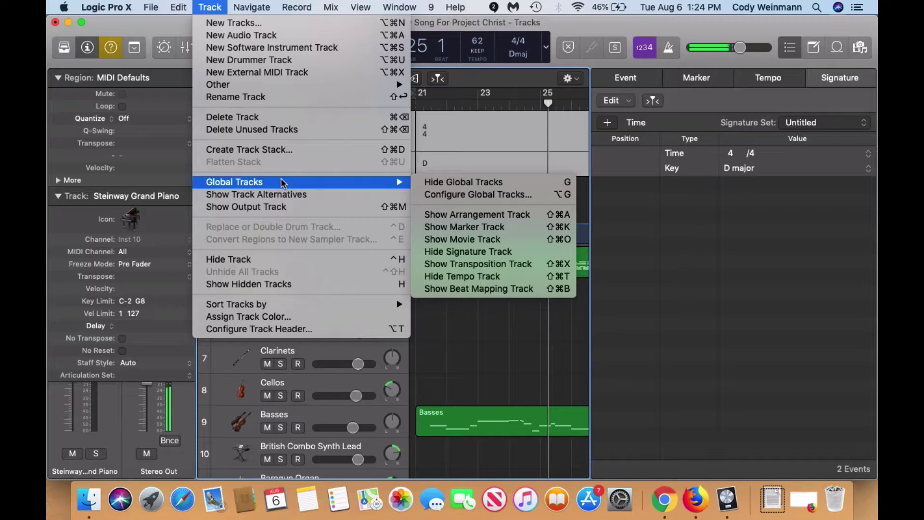
pyautogui.click(432, 264)
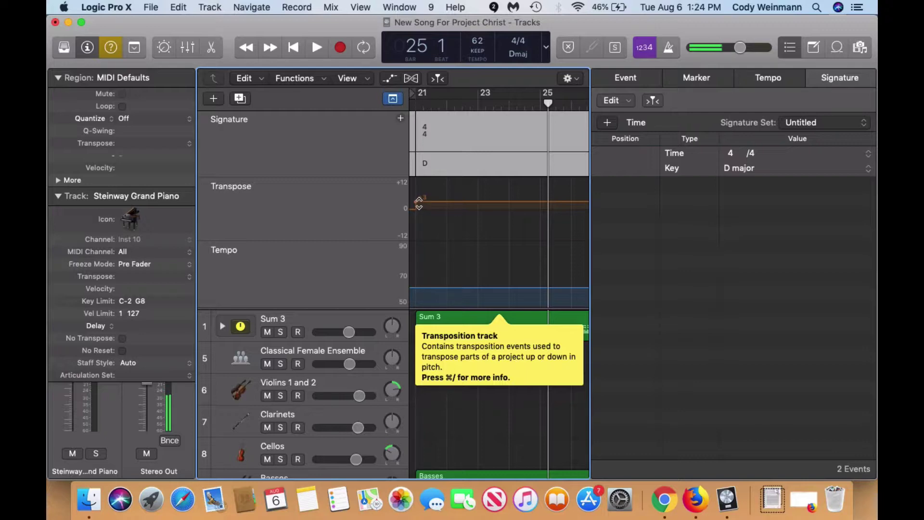
# - Set the transposition at bar 21 to -3 and play the song briefly from its start
pyautogui.moveTo(418, 202); pyautogui.dragTo(417, 215)
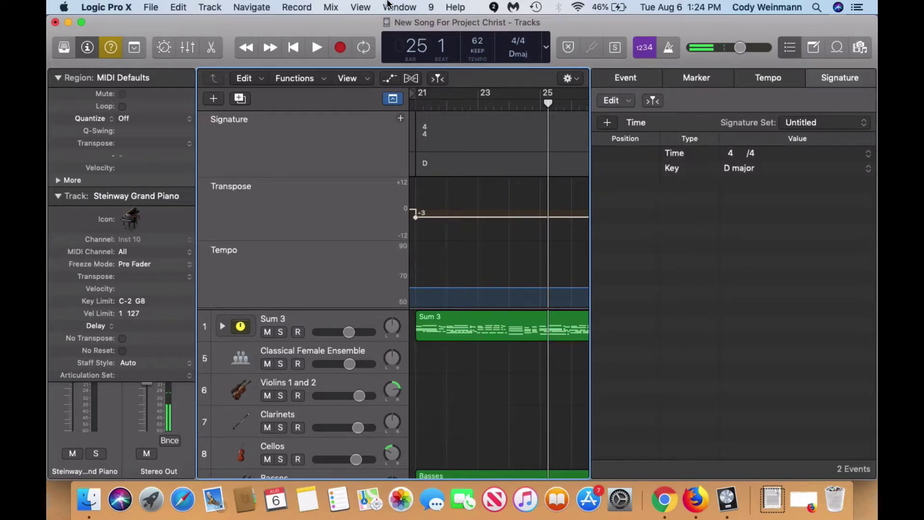
pyautogui.click(295, 47)
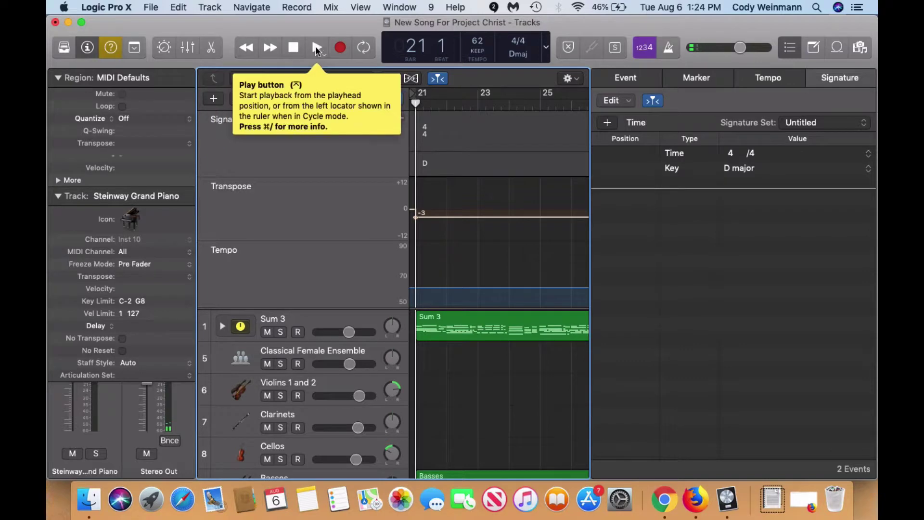
pyautogui.click(316, 47)
pyautogui.click(316, 47)
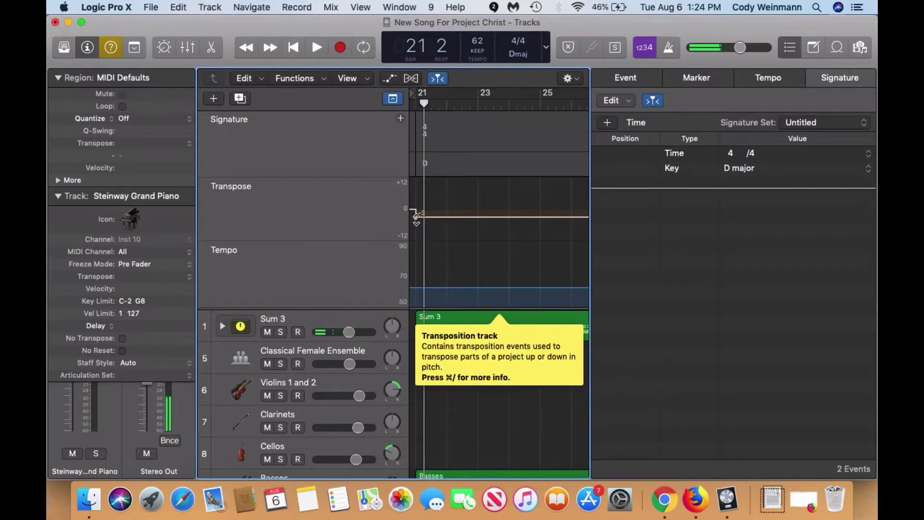
# - Set the transposition at bar 21 to 0 and play the song up to about bar 22
pyautogui.moveTo(416, 217); pyautogui.dragTo(416, 210)
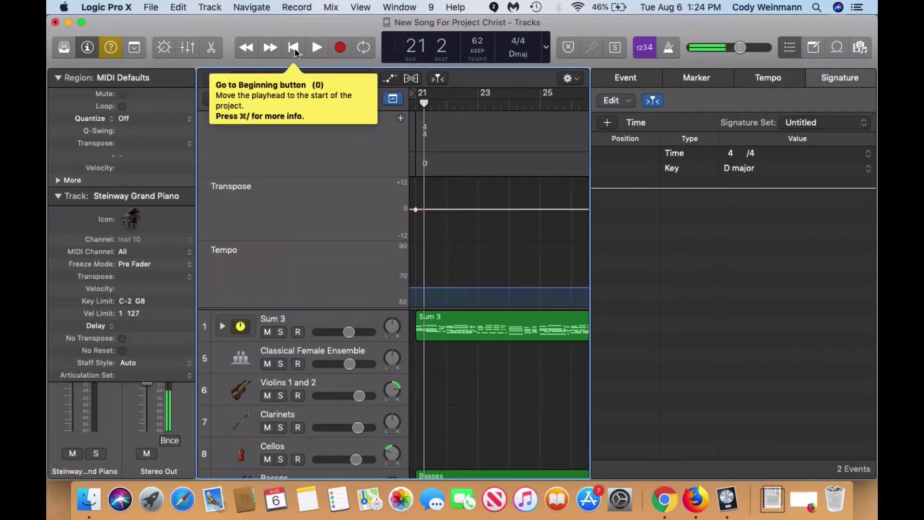
pyautogui.click(317, 47)
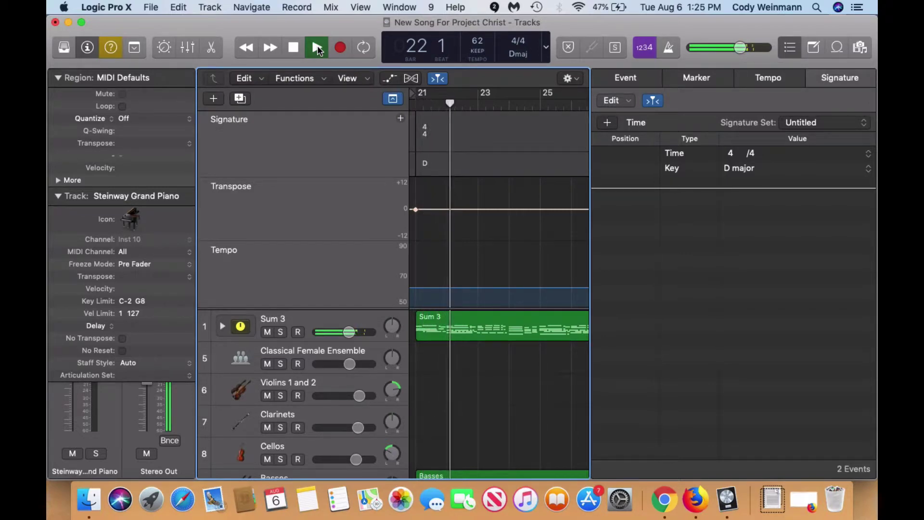
pyautogui.click(317, 48)
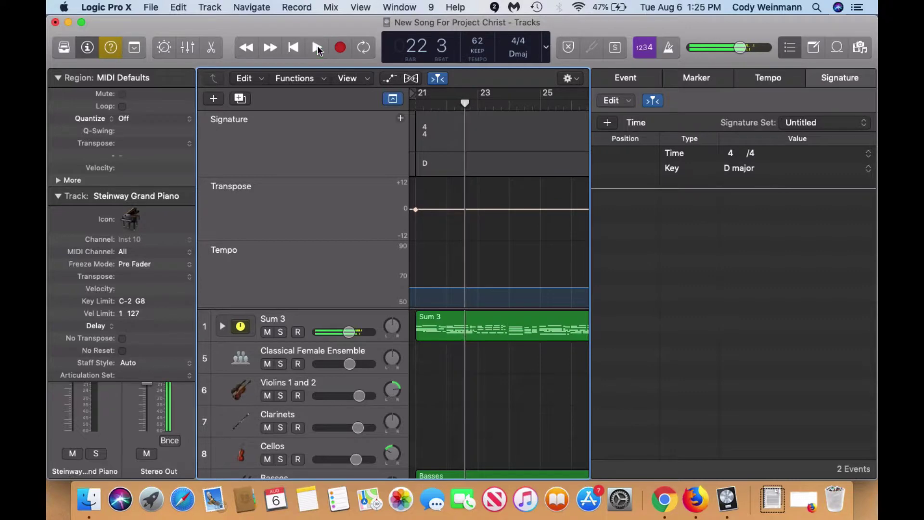
pyautogui.moveTo(346, 194)
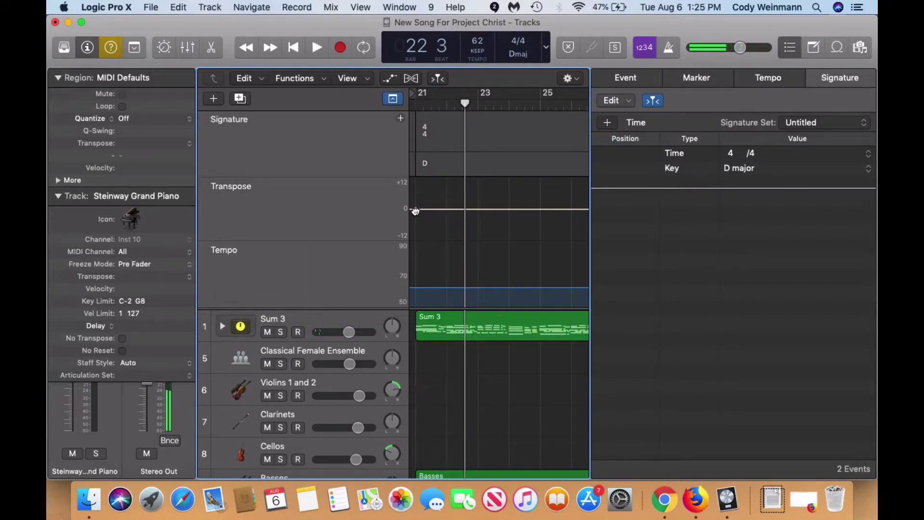
# - Raise the transposition at bar 21 to +3 and play the song up to about bar 23
pyautogui.moveTo(415, 210); pyautogui.dragTo(416, 201)
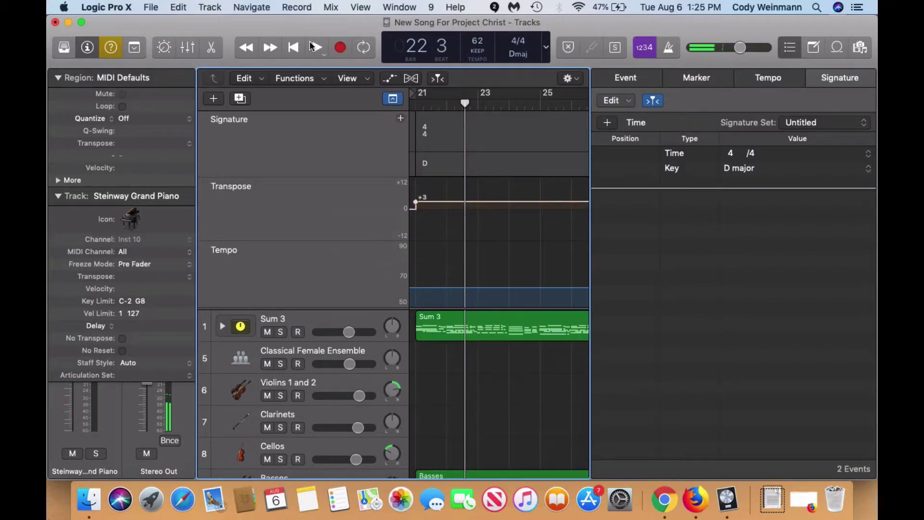
pyautogui.click(312, 47)
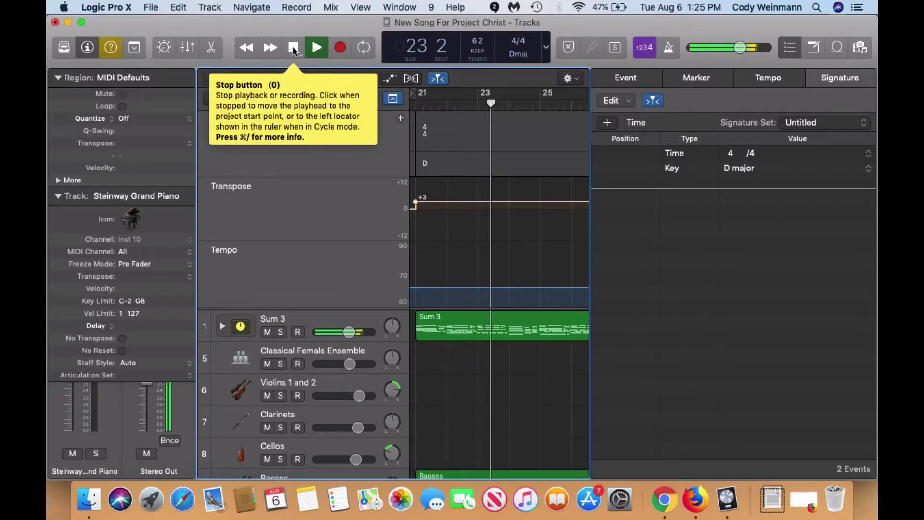
pyautogui.click(293, 48)
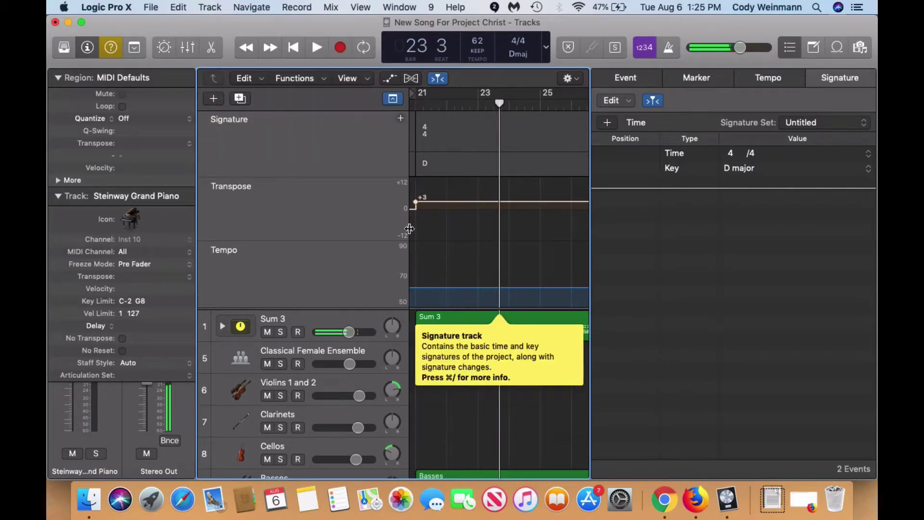
# - Return the transposition at bar 21 to 0
pyautogui.moveTo(416, 202); pyautogui.dragTo(417, 207)
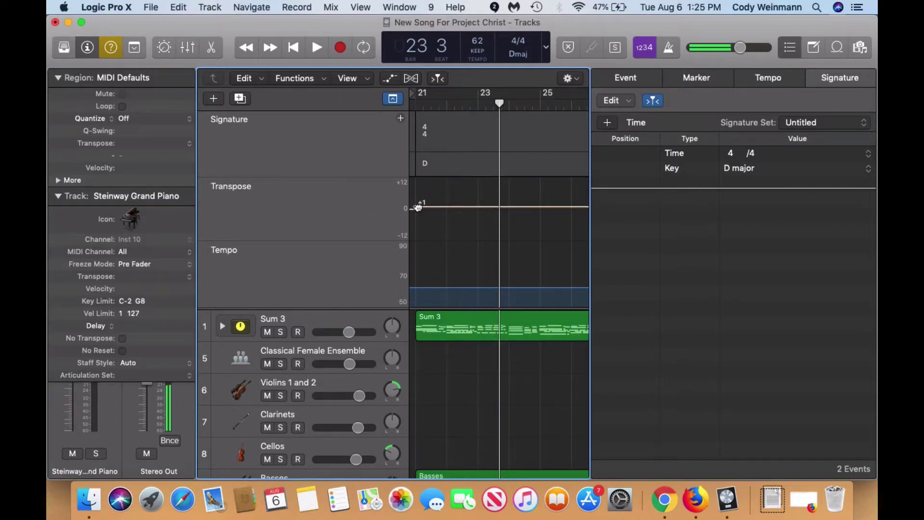
pyautogui.moveTo(417, 207); pyautogui.dragTo(418, 208)
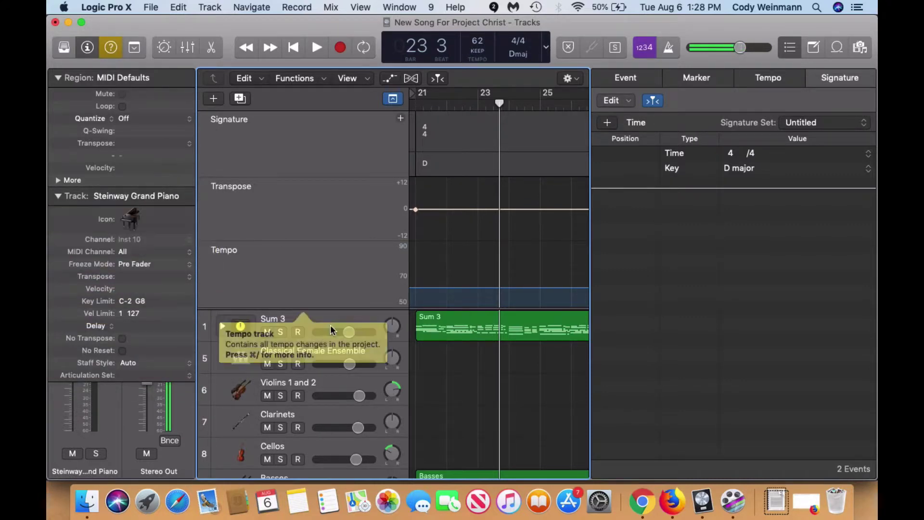
# - Select the Steinway Grand Piano region around bars 65 to 69 and set its region transposition to -12
pyautogui.scroll(-1, 433, 393)
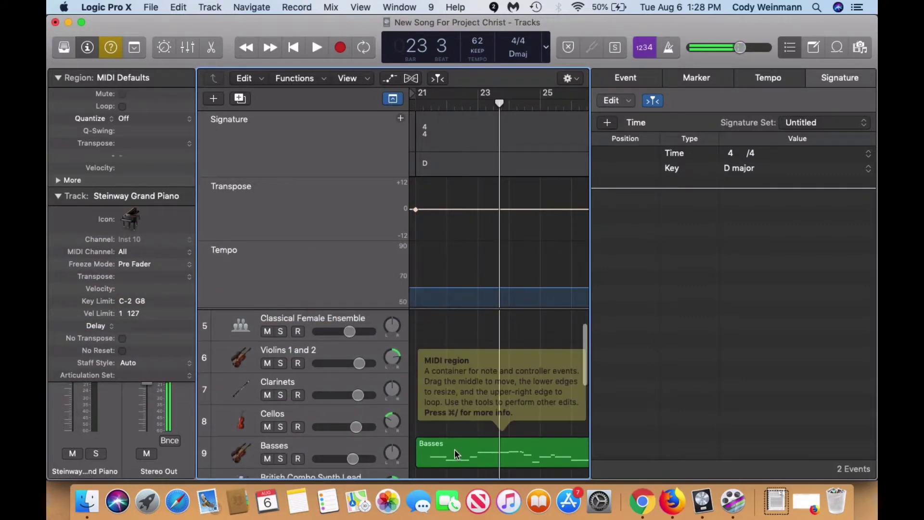
pyautogui.scroll(-3, 455, 451)
pyautogui.scroll(-1, 457, 455)
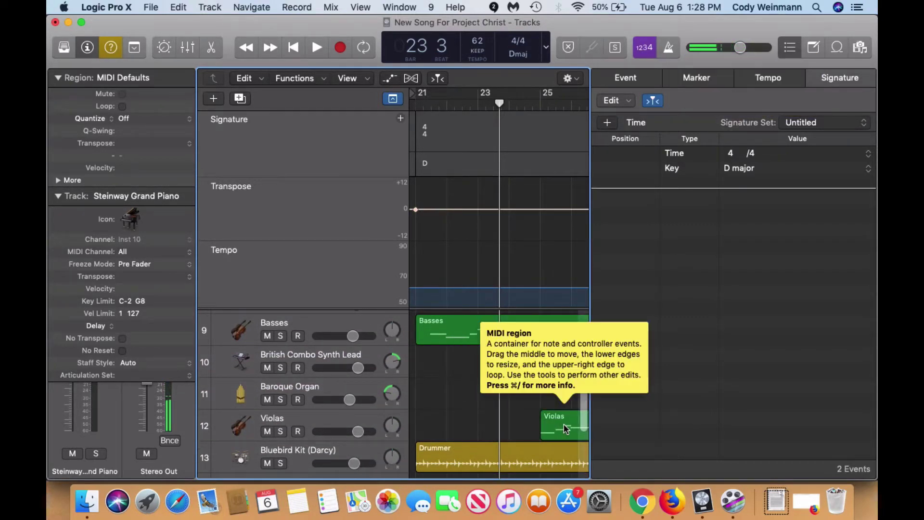
pyautogui.scroll(-4, 562, 423)
pyautogui.hscroll(15, 561, 423)
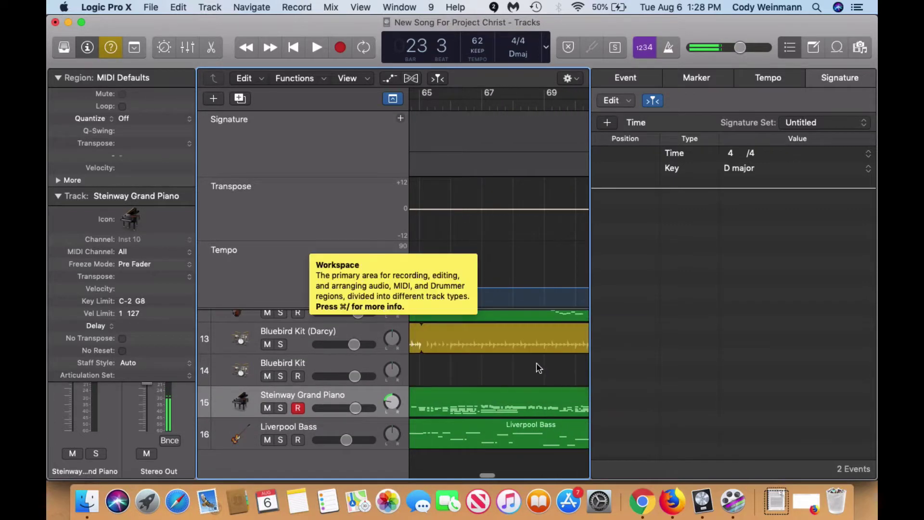
pyautogui.click(526, 393)
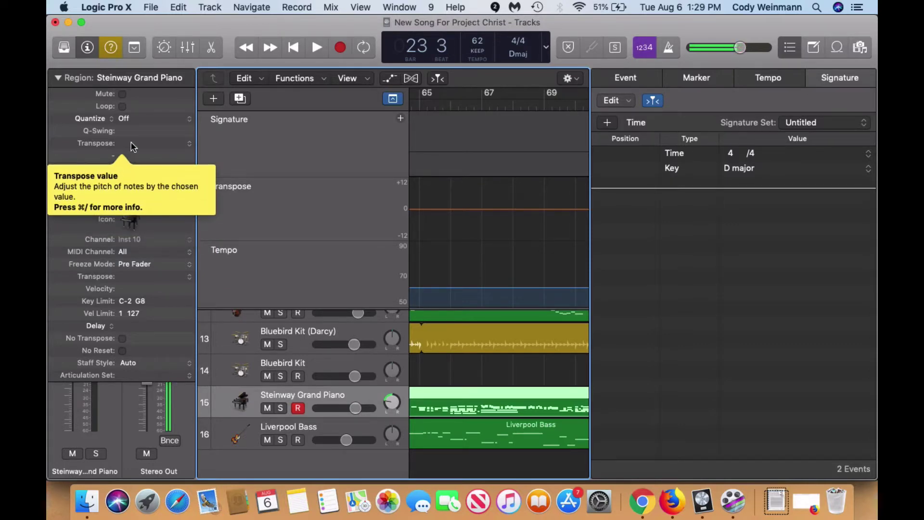
pyautogui.click(188, 144)
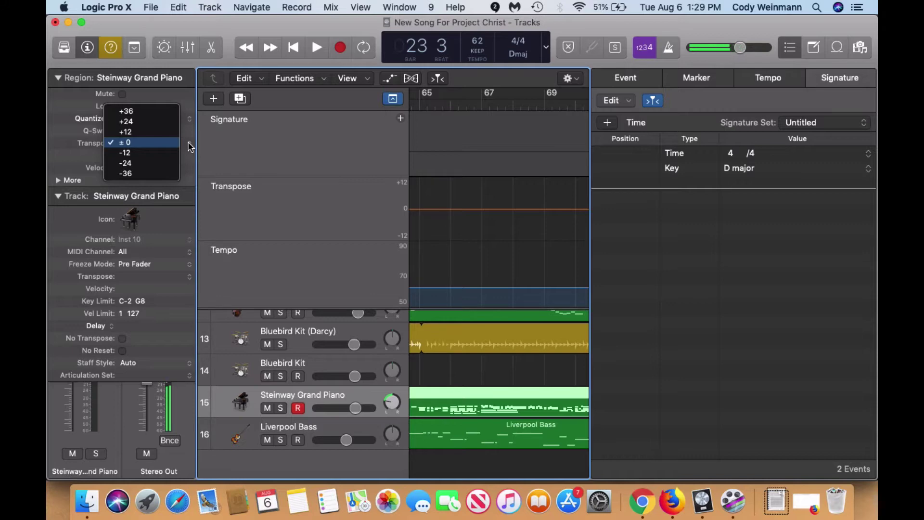
pyautogui.click(146, 154)
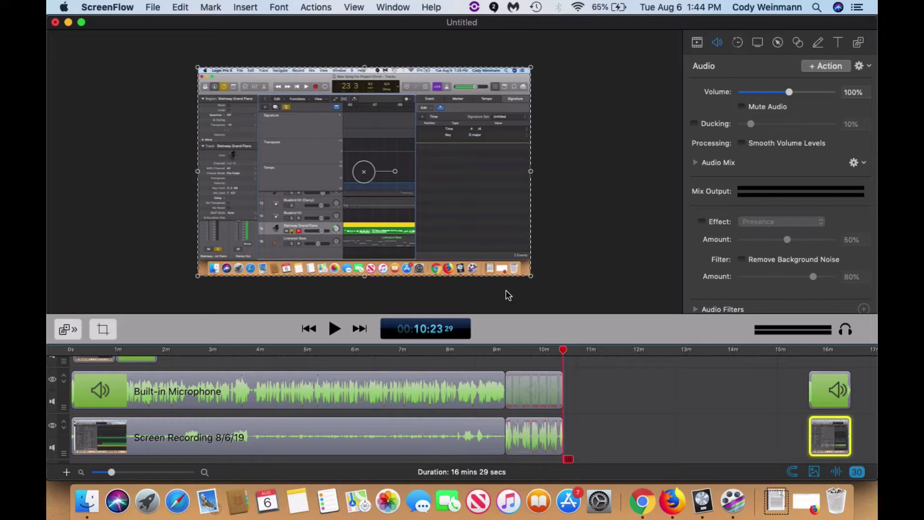
# - Switch to Logic Pro X and look through the song's track list for the Steinway Grand Piano track
pyautogui.click(703, 499)
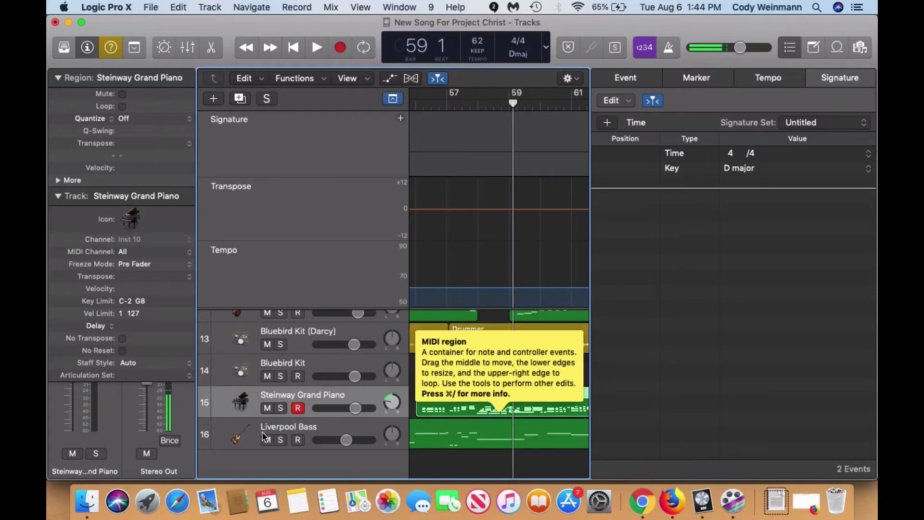
pyautogui.scroll(2, 266, 354)
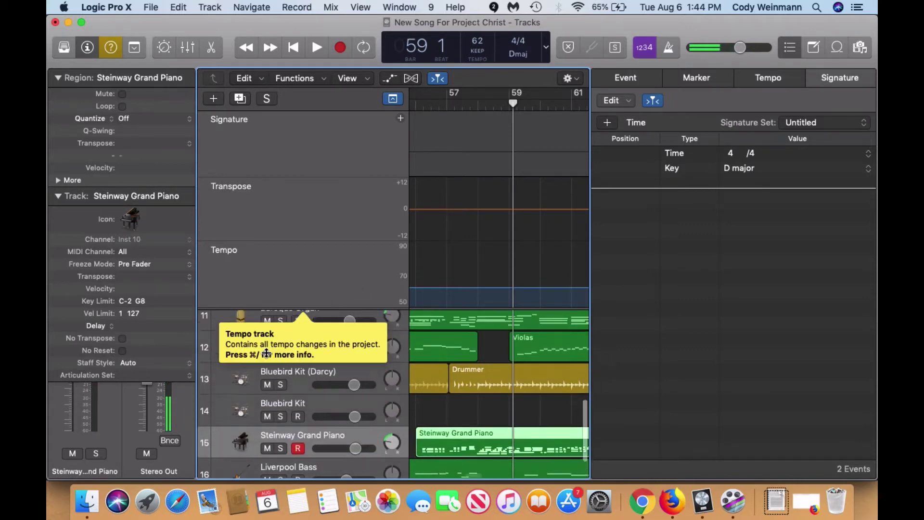
pyautogui.scroll(5, 266, 354)
pyautogui.scroll(5, 266, 353)
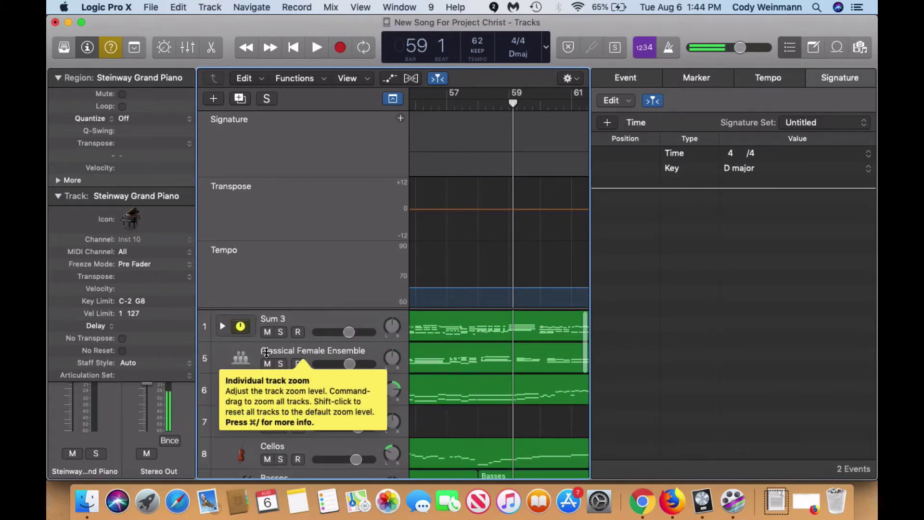
pyautogui.scroll(-3, 266, 352)
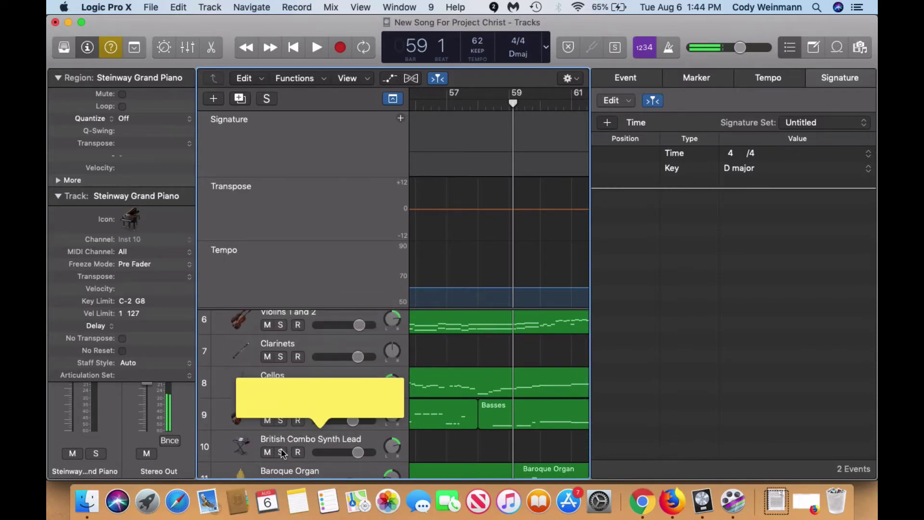
pyautogui.scroll(-5, 282, 454)
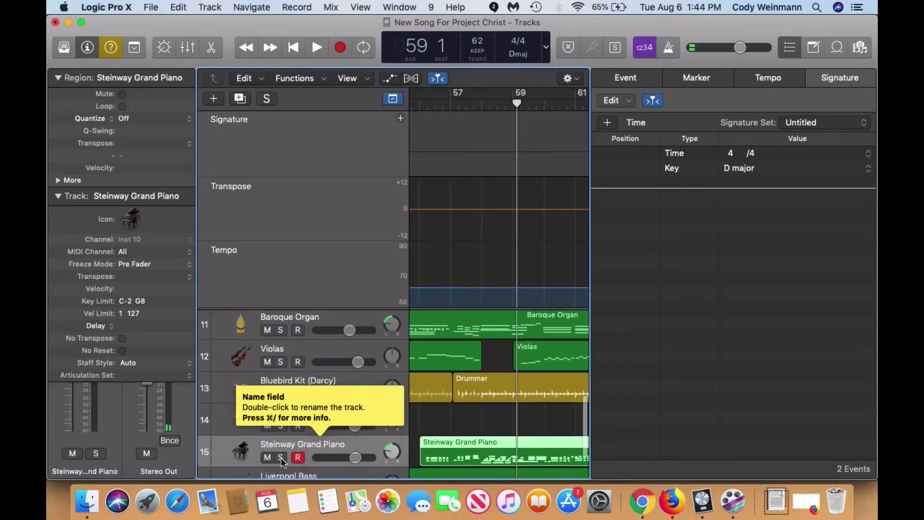
# - Play the Steinway Grand Piano track soloed from bar 59 to about bar 61 and turn its solo off
pyautogui.click(281, 458)
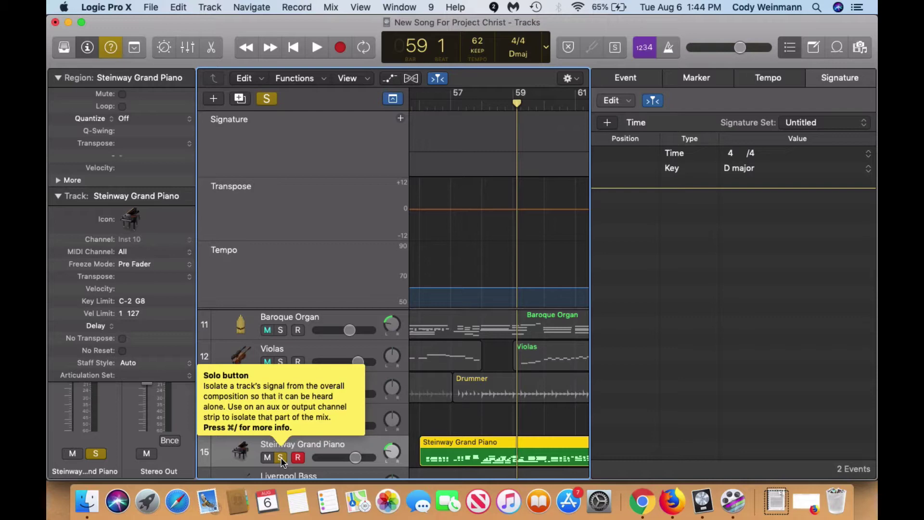
pyautogui.click(282, 457)
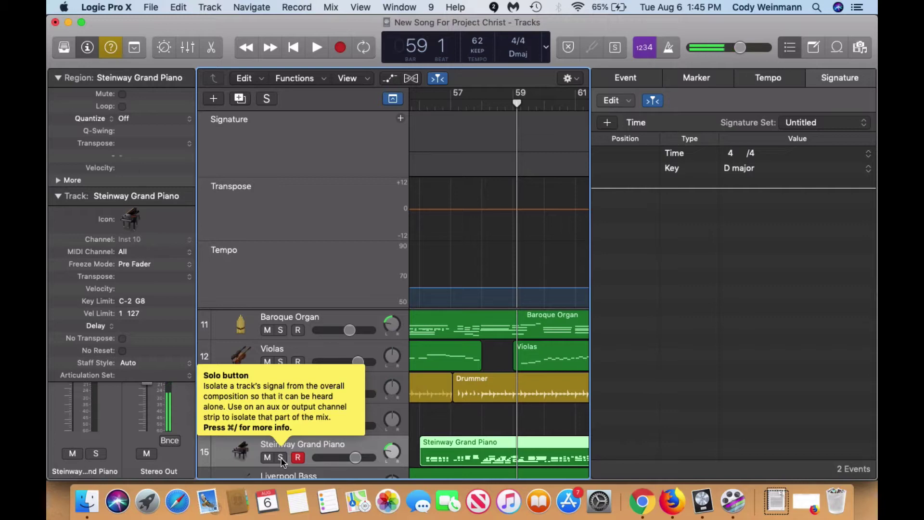
pyautogui.click(281, 457)
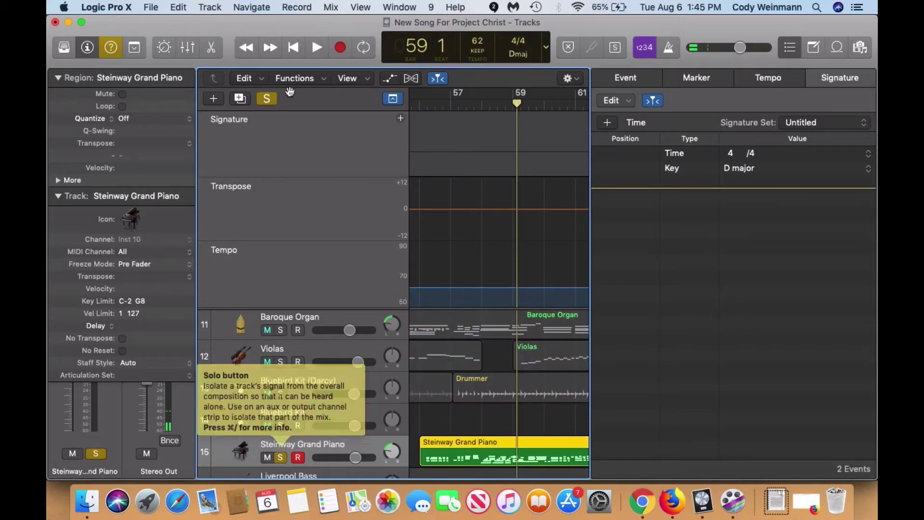
pyautogui.click(317, 48)
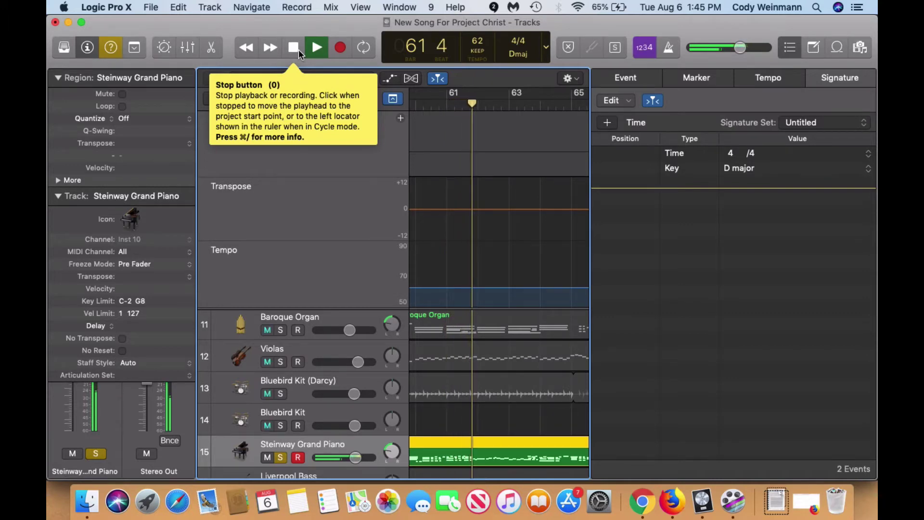
pyautogui.click(298, 49)
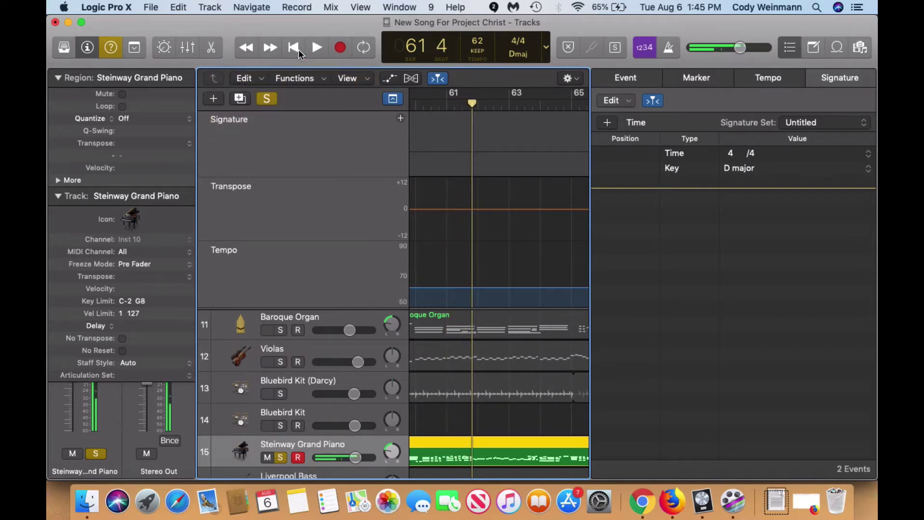
pyautogui.click(281, 456)
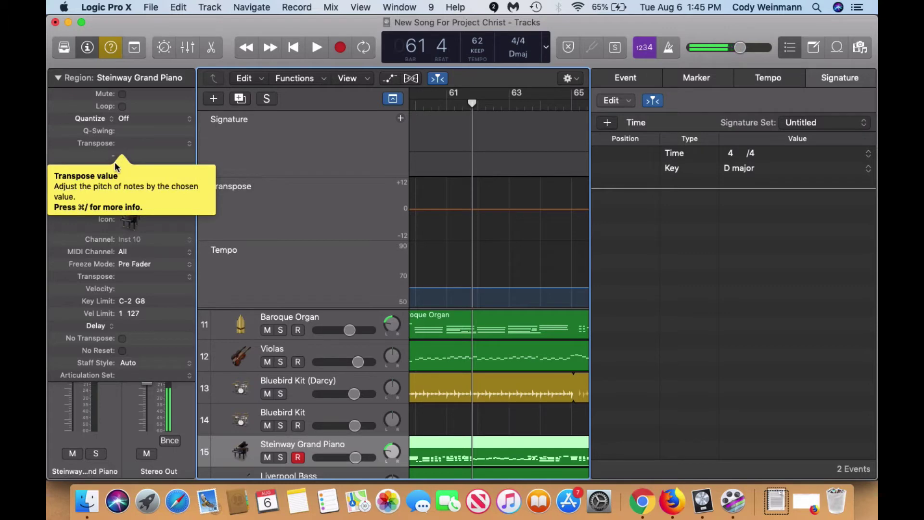
# - Set the Steinway Grand Piano region's transposition to -12 and play an earlier passage up to about bar 62, briefly soloing the piano
pyautogui.click(190, 143)
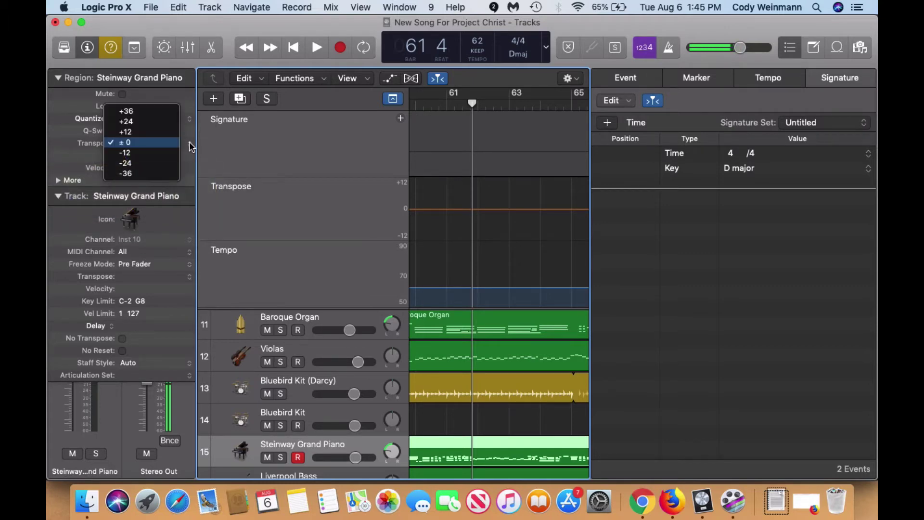
pyautogui.click(145, 155)
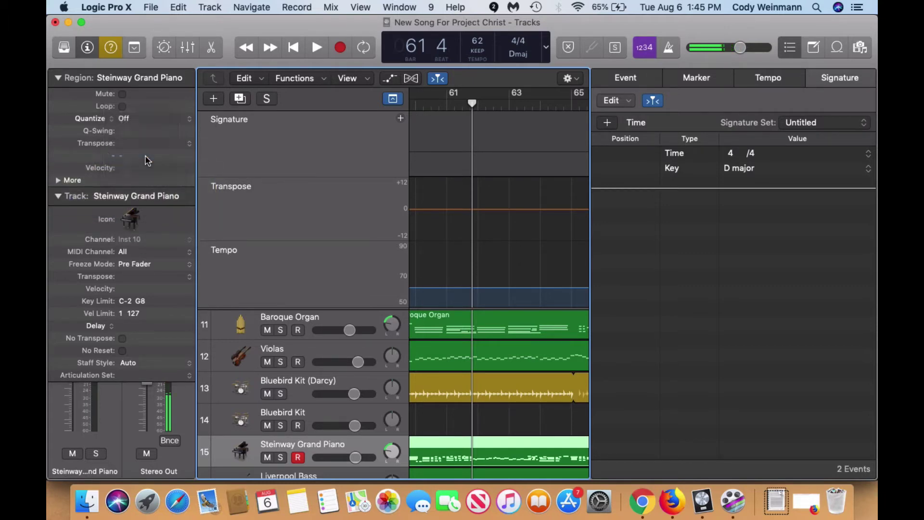
pyautogui.click(247, 47)
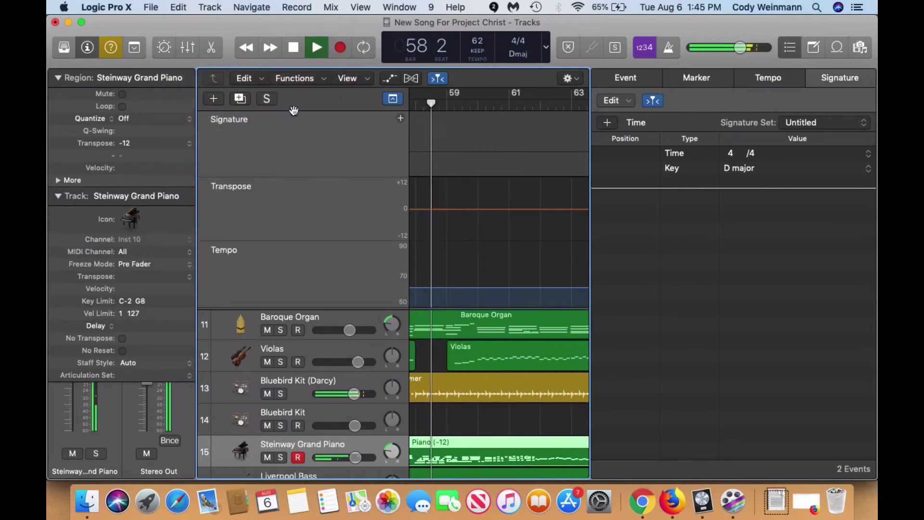
pyautogui.click(281, 461)
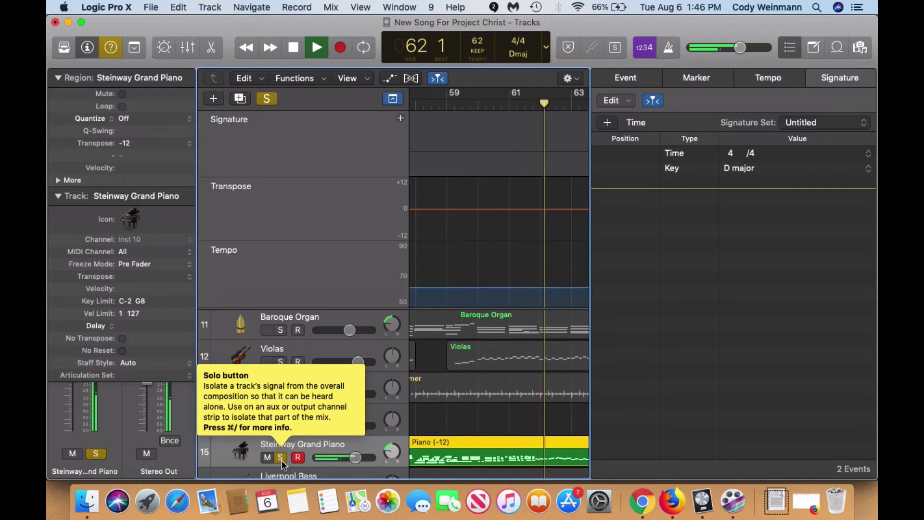
pyautogui.click(282, 457)
pyautogui.press('space')
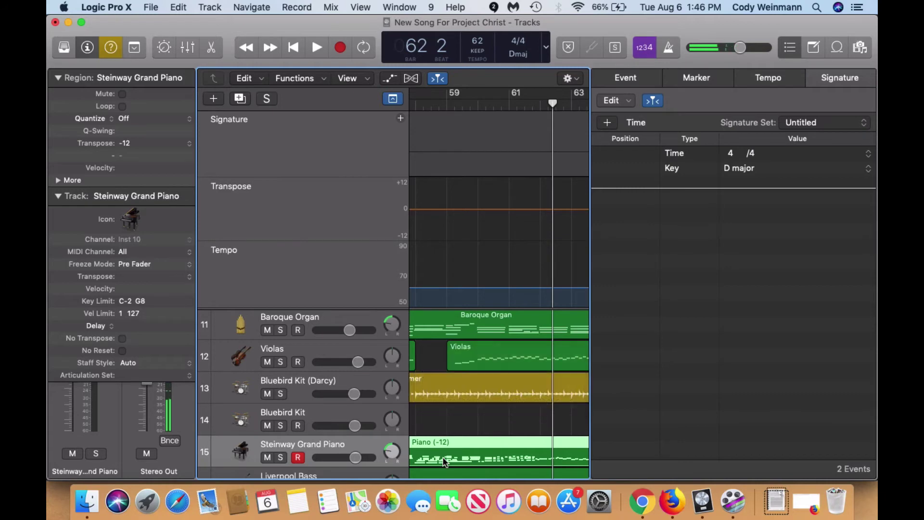
# - Reset the Steinway Grand Piano region's transposition to 0 and play on from bar 62, soloing the piano until about bar 64
pyautogui.click(188, 148)
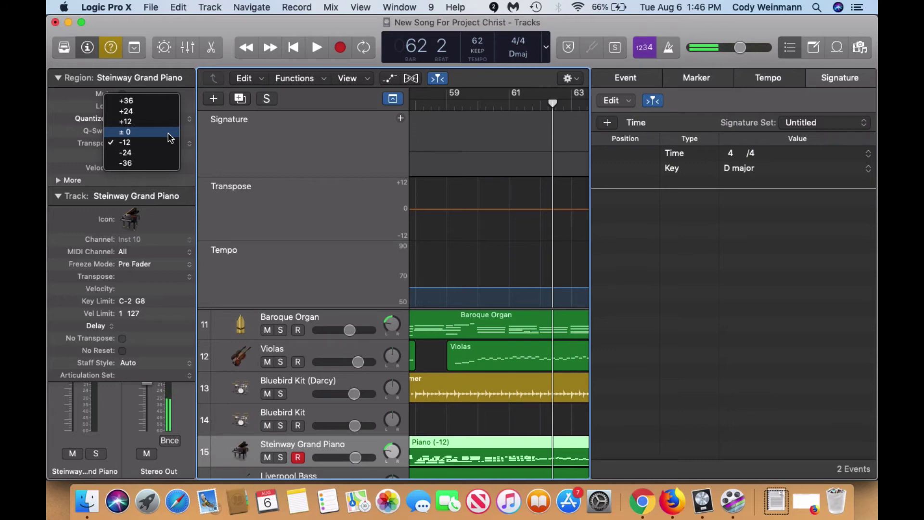
pyautogui.click(168, 133)
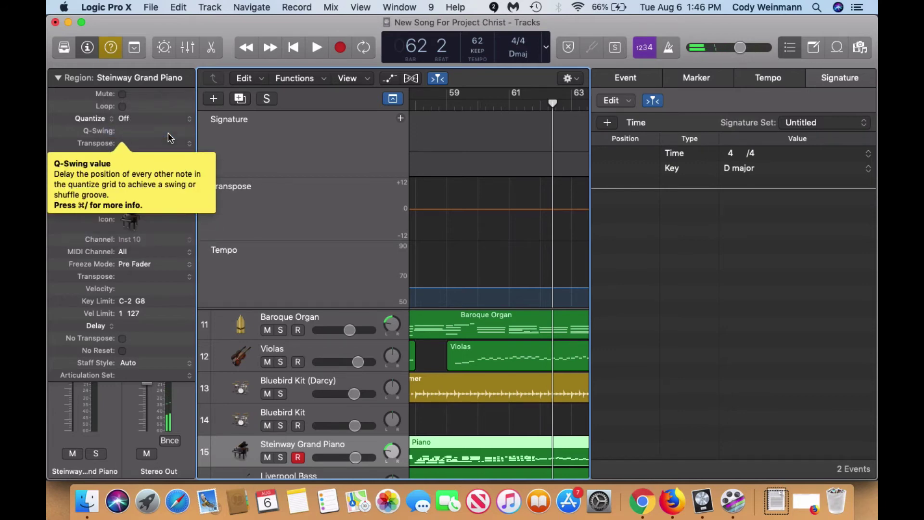
pyautogui.click(281, 458)
pyautogui.press('space')
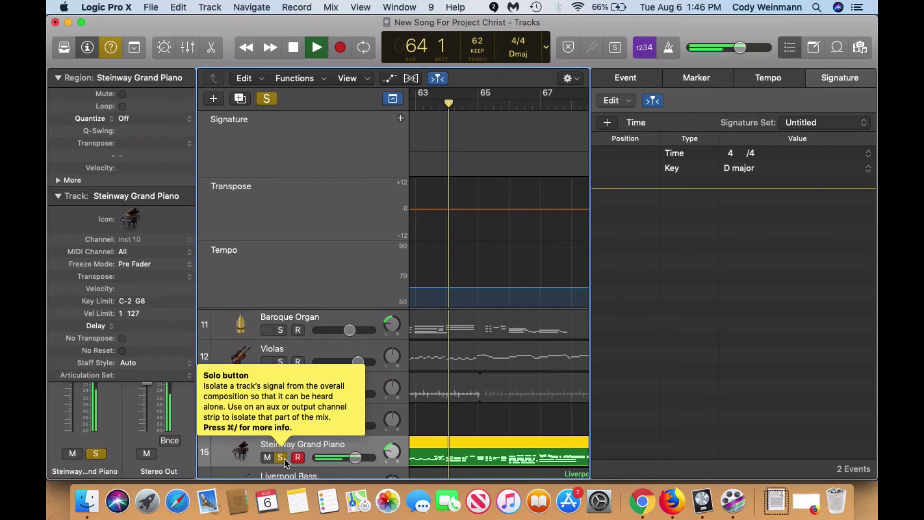
pyautogui.click(284, 457)
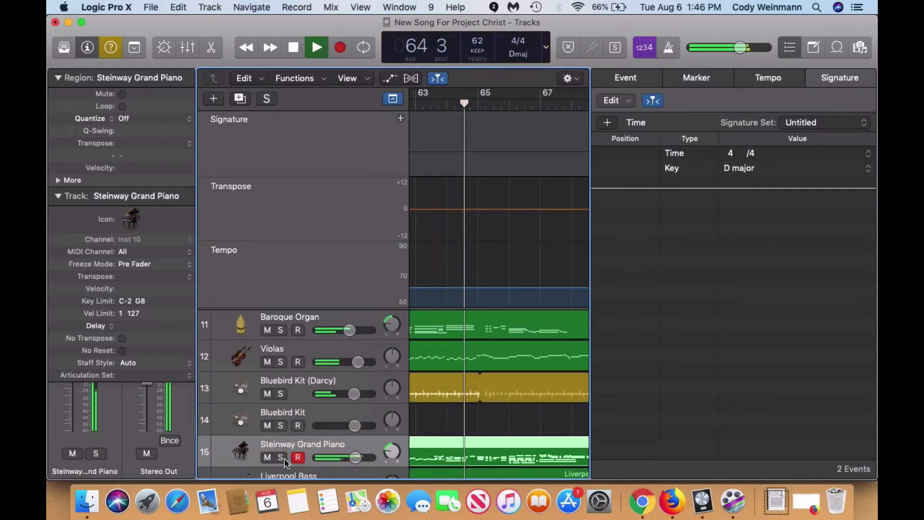